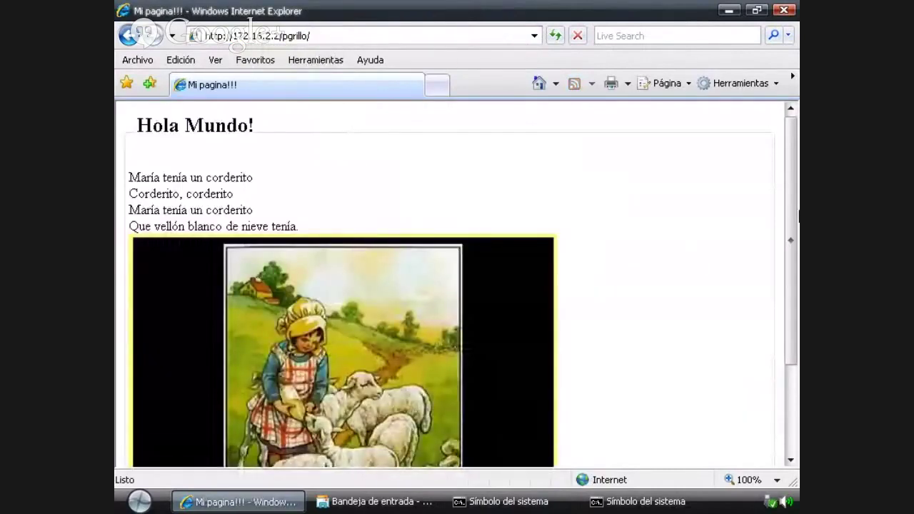
Scroll down the 'Mi pagina!!!' poem page, then return to the Command Prompt window.
{"action": "left_click_drag", "start_coordinate": [791, 210], "coordinate": [793, 248]}
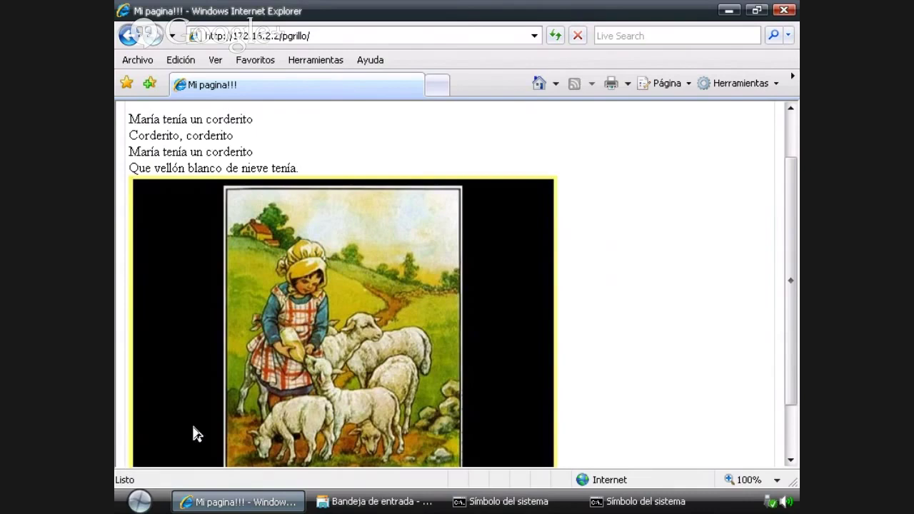
{"action": "left_click", "coordinate": [492, 502]}
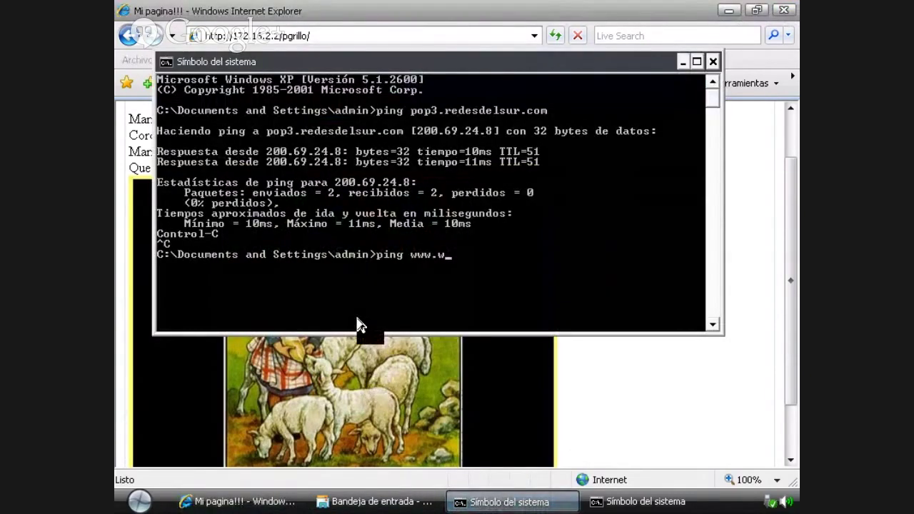
Discard the partial ping, clear the console with cls, and run ftp 172.16.2.2.
{"action": "key", "text": "BackSpace"}
{"action": "key", "text": "BackSpace"}
{"action": "key", "text": "BackSpace"}
{"action": "key", "text": "BackSpace"}
{"action": "key", "text": "BackSpace"}
{"action": "key", "text": "BackSpace"}
{"action": "key", "text": "BackSpace"}
{"action": "key", "text": "BackSpace"}
{"action": "key", "text": "BackSpace"}
{"action": "key", "text": "BackSpace"}
{"action": "type", "text": "cls"}
{"action": "key", "text": "Return"}
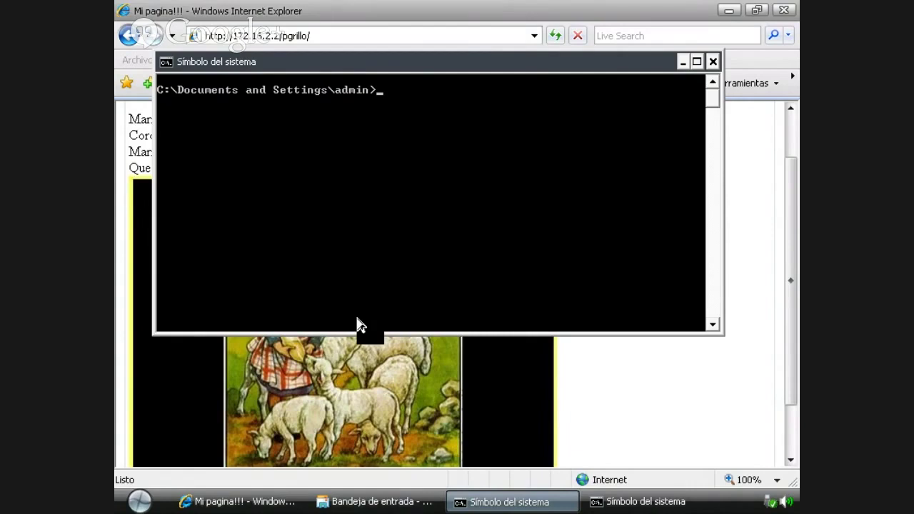
{"action": "type", "text": "ftp 172.16.2.2"}
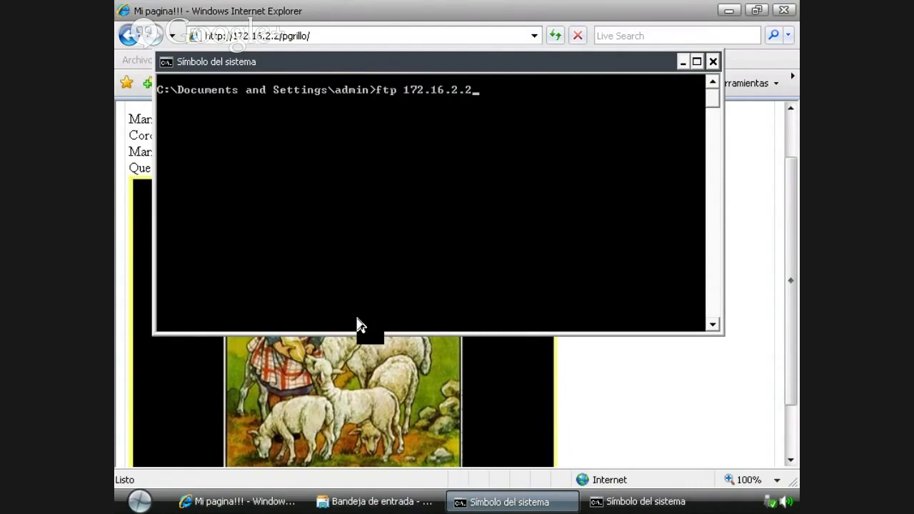
{"action": "key", "text": "Return"}
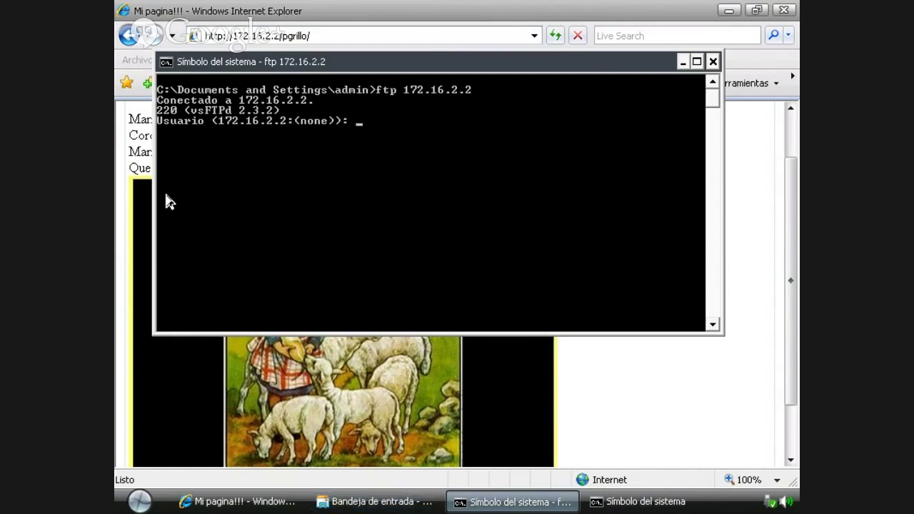
Submit the account user name at the FTP prompt and briefly check the web page.
{"action": "key", "text": "Return"}
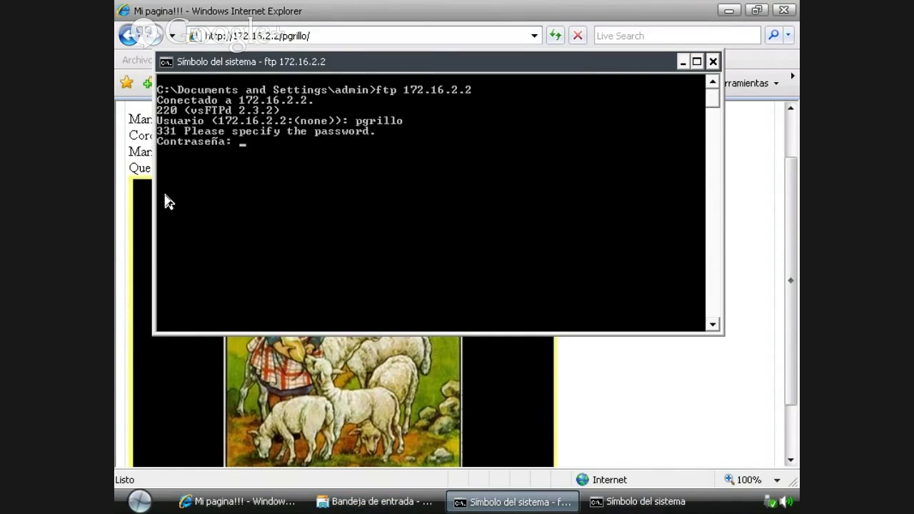
{"action": "left_click", "coordinate": [237, 501]}
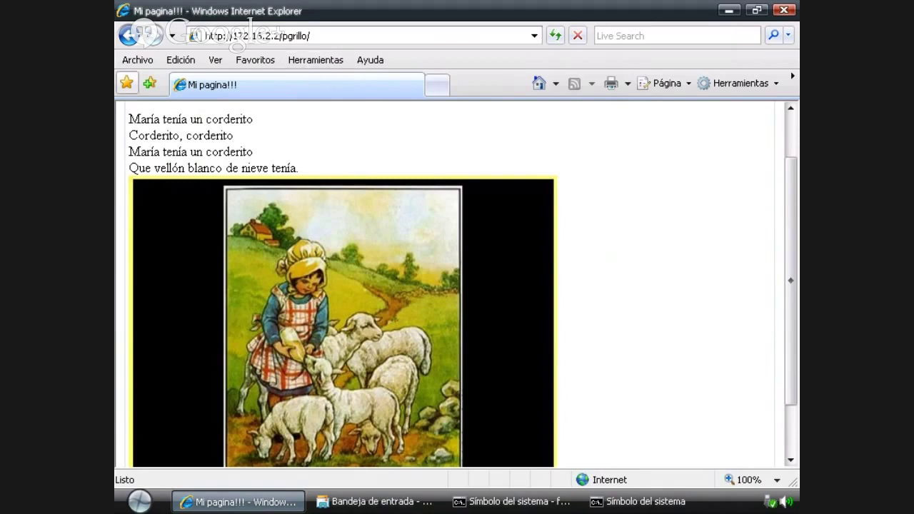
{"action": "key", "text": "alt+Tab"}
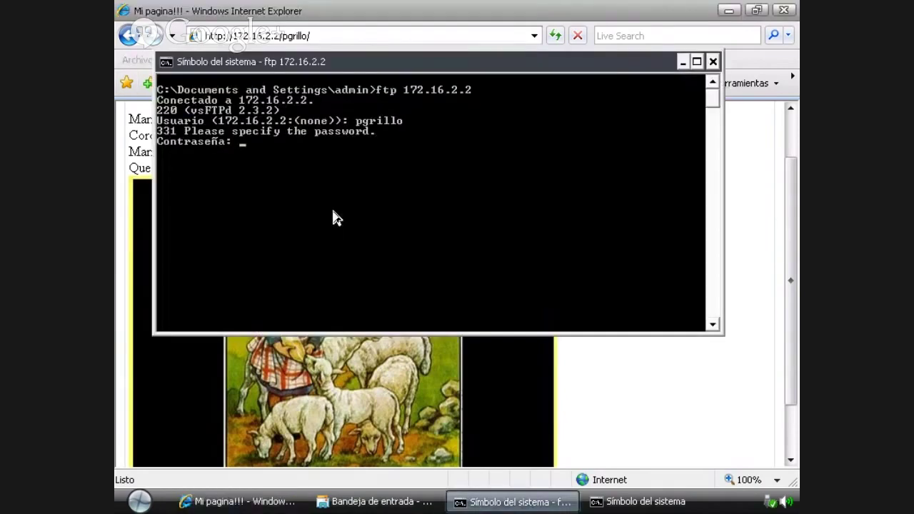
Cancel the pending password prompt and rerun ftp 172.16.2.2 from command history.
{"action": "key", "text": "ctrl+c"}
{"action": "key", "text": "Up"}
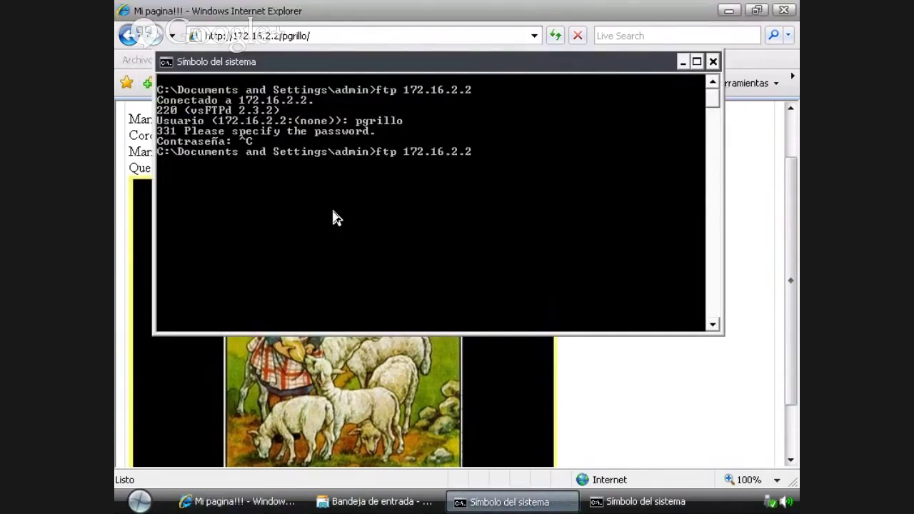
{"action": "key", "text": "Return"}
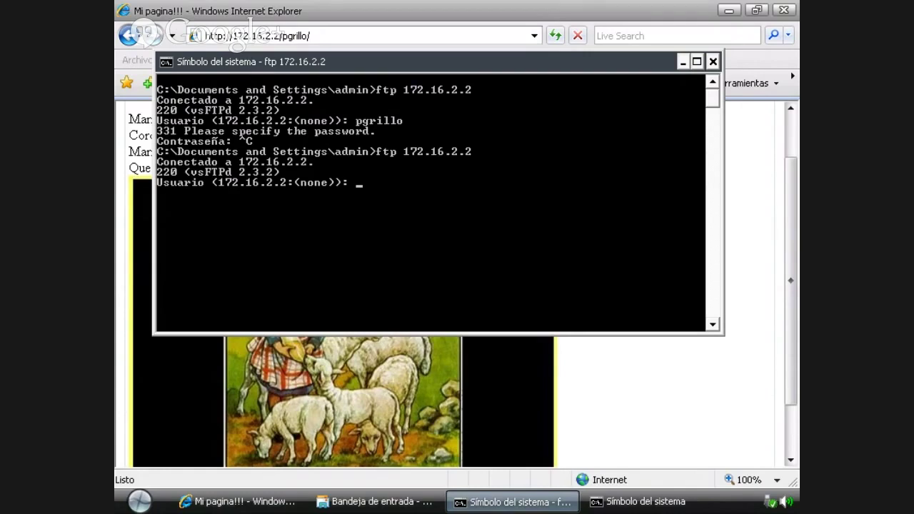
Abort the unfinished login and reconnect to 172.16.2.2 from command history.
{"action": "key", "text": "ctrl+c"}
{"action": "key", "text": "Return"}
{"action": "key", "text": "Return"}
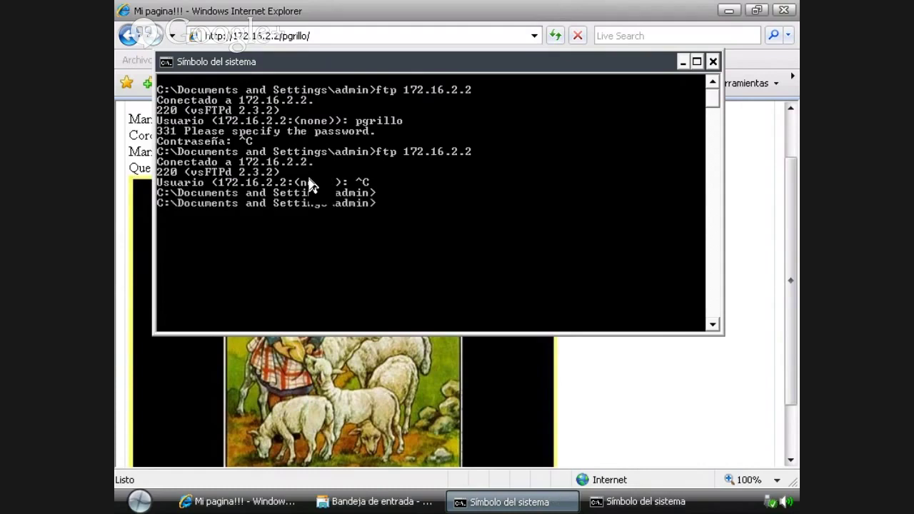
{"action": "key", "text": "Up"}
{"action": "key", "text": "Return"}
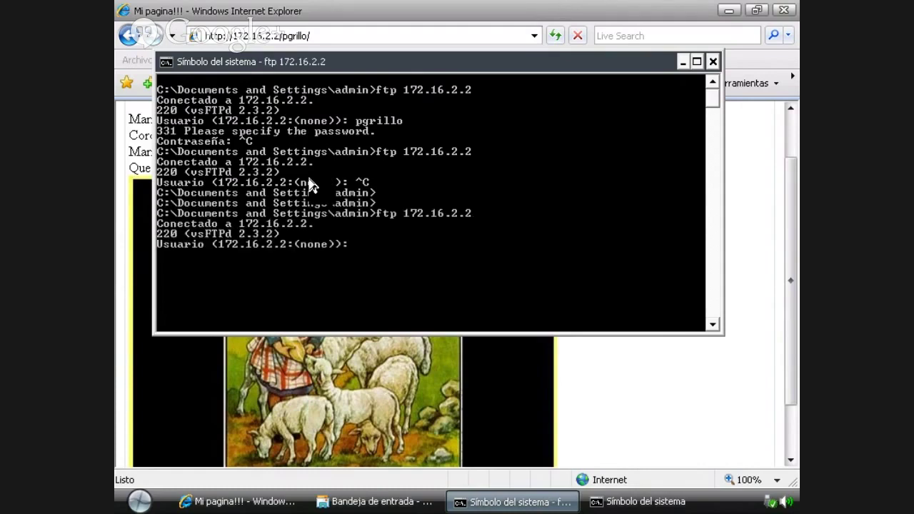
{"action": "left_click", "coordinate": [235, 502]}
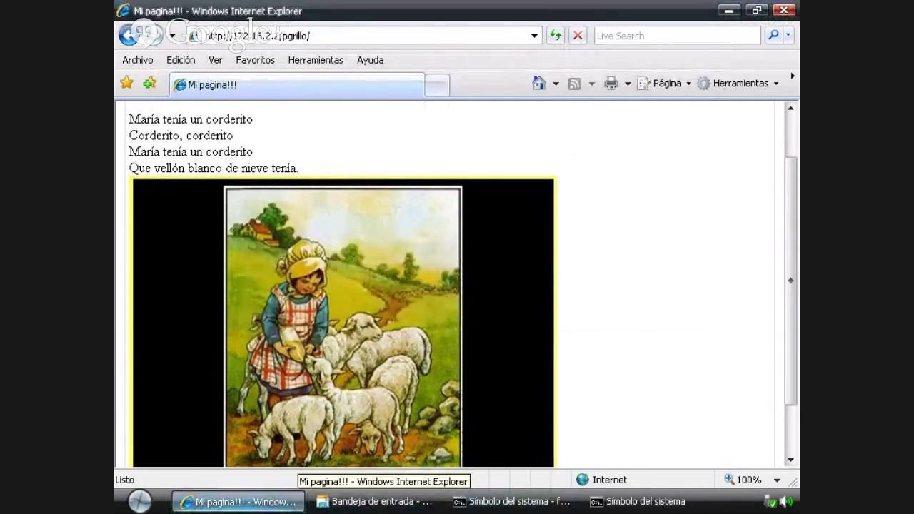
{"action": "left_click", "coordinate": [484, 507]}
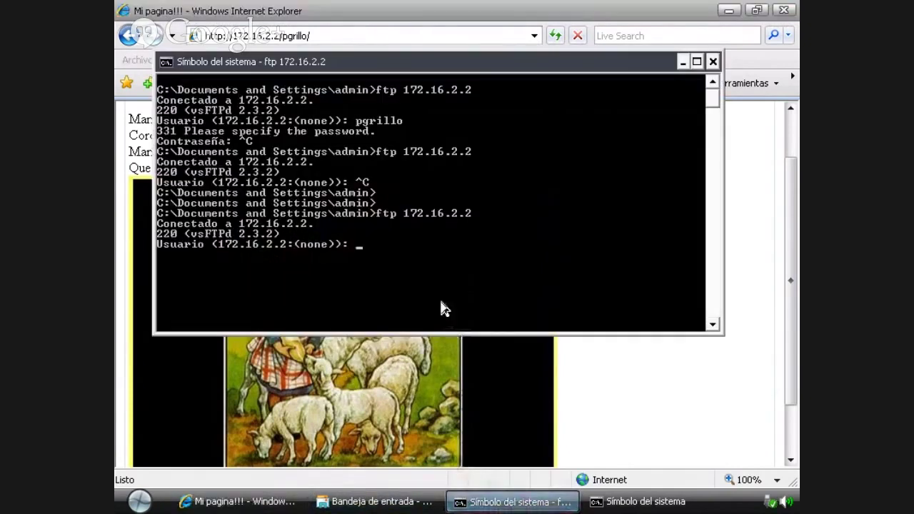
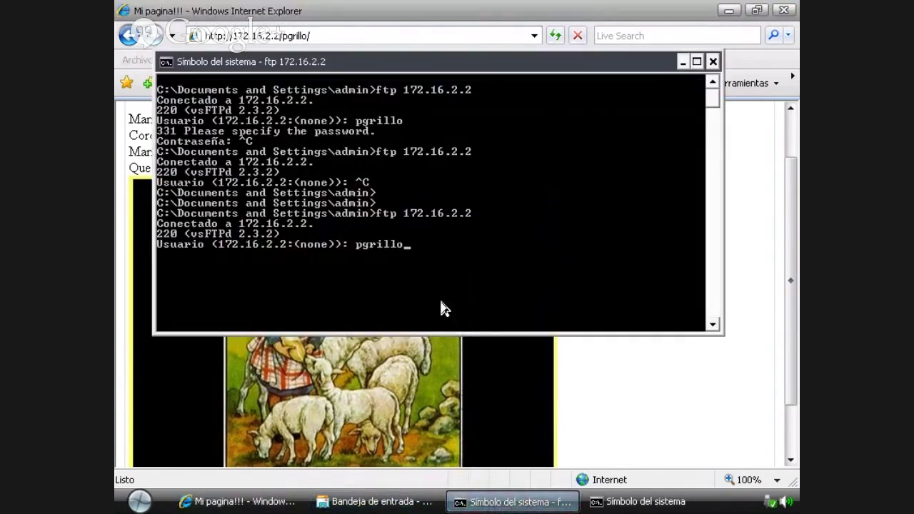
Log in with the account user name and password, then list files with ls.
{"action": "key", "text": "Return"}
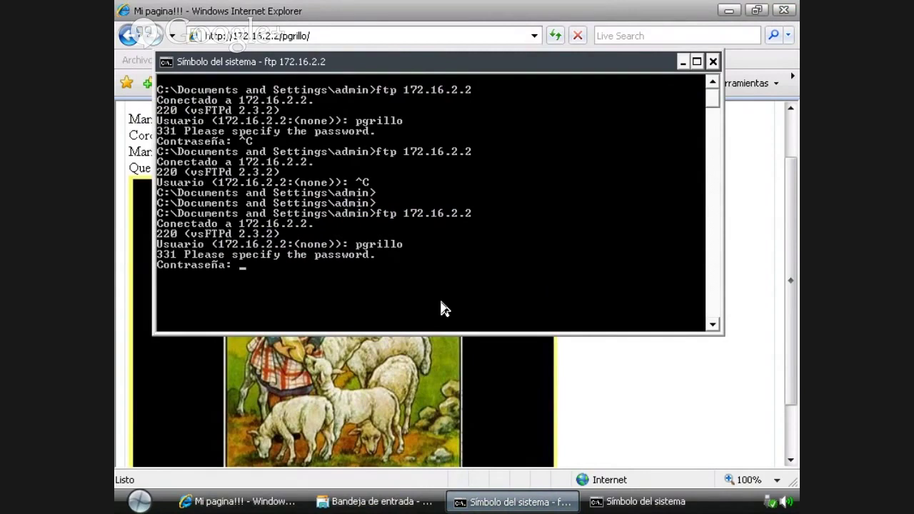
{"action": "key", "text": "Return"}
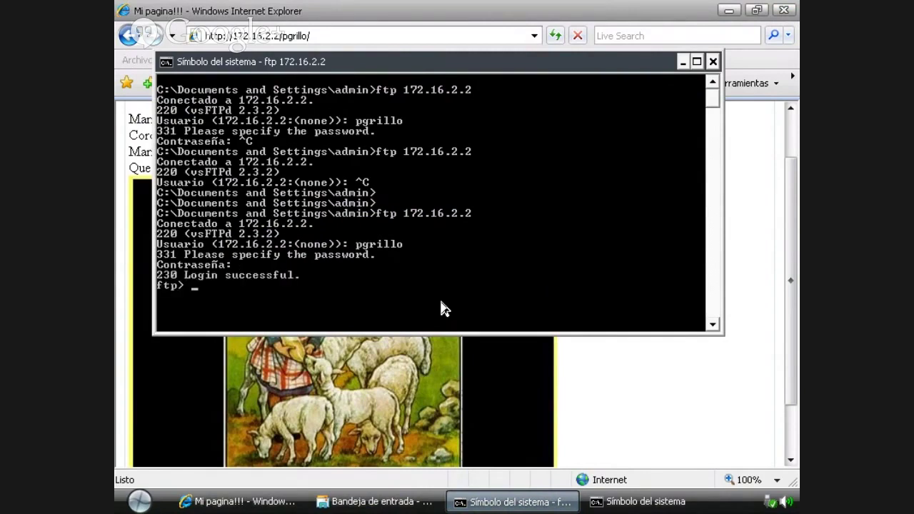
{"action": "type", "text": "ls"}
{"action": "key", "text": "Return"}
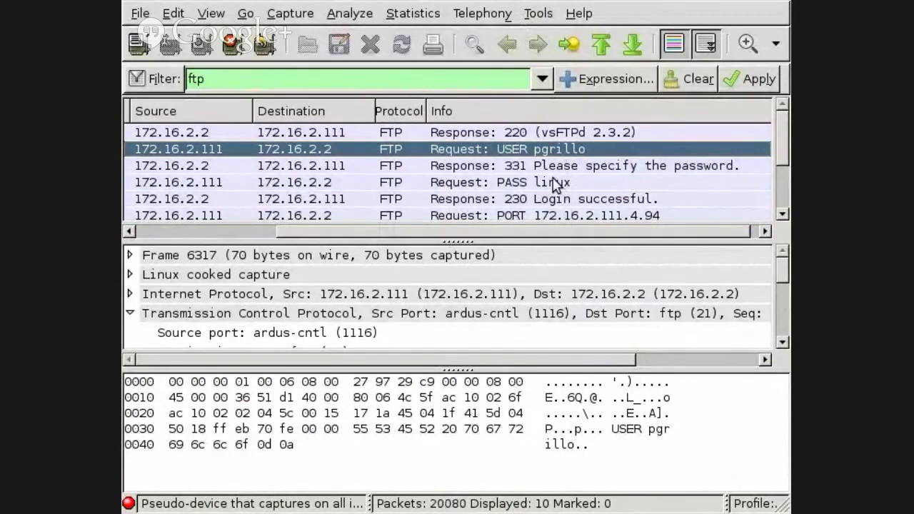
Select the 'Request: PASS' packet in the ftp-filtered list to reveal the plaintext password.
{"action": "left_click", "coordinate": [554, 185]}
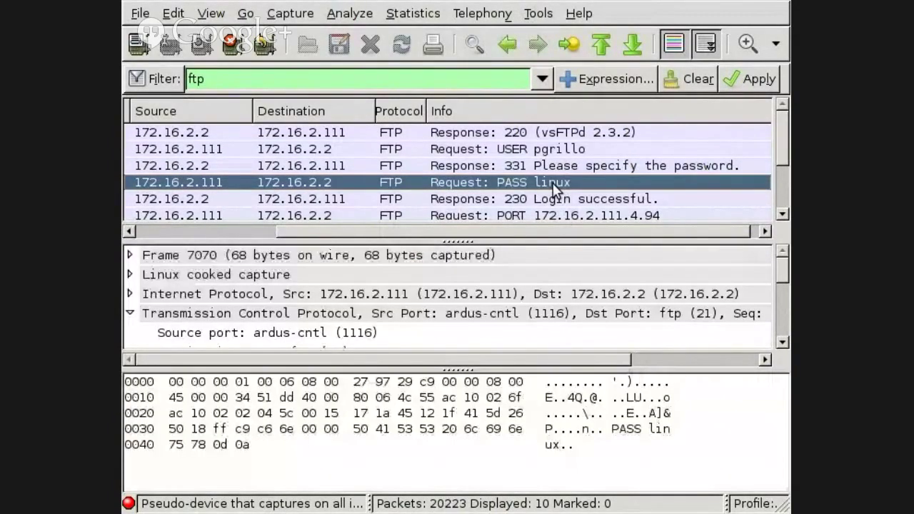
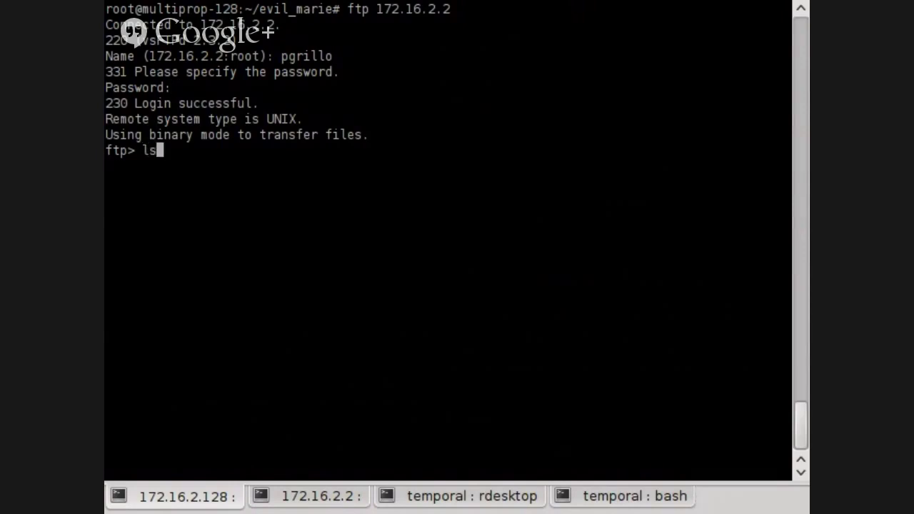
Run ls in the FTP session to 172.16.2.2, showing index.html and ml.jpg.
{"action": "key", "text": "Return"}
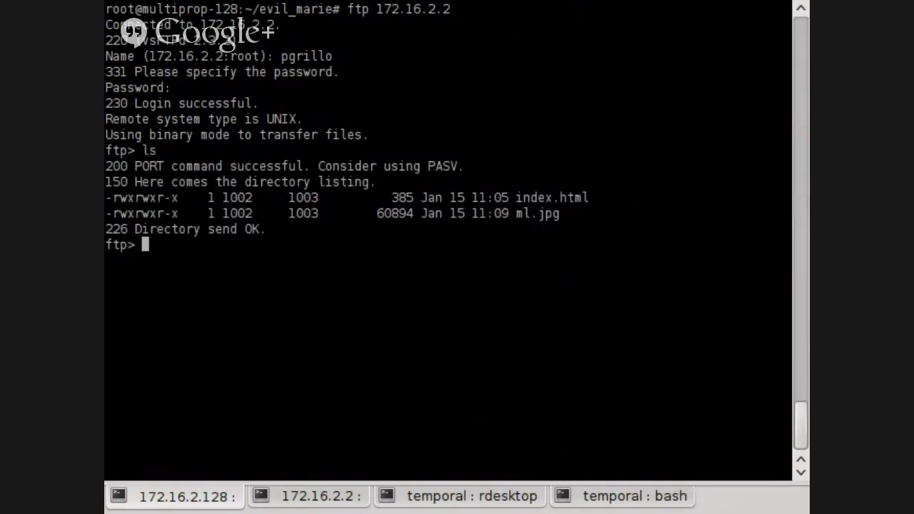
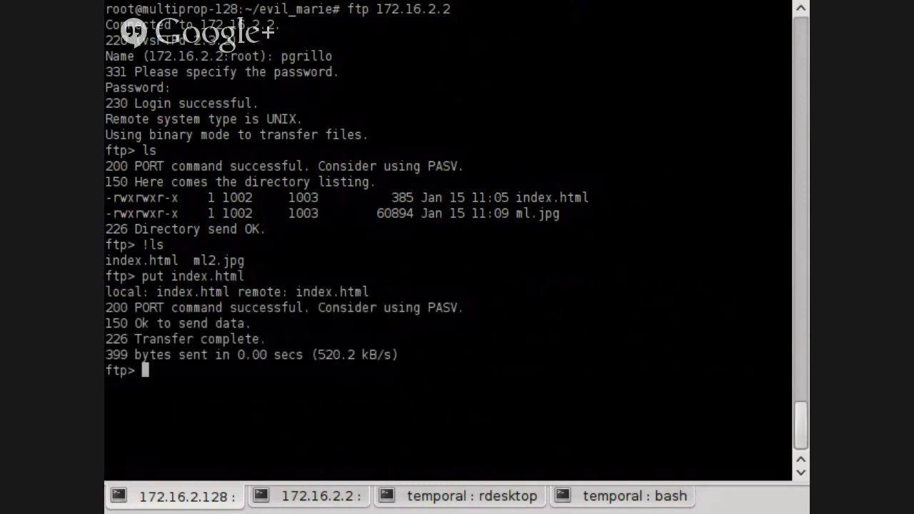
Upload ml2.jpg to the 172.16.2.2 FTP server with put ml2.jpg.
{"action": "type", "text": "put ml2.jp"}
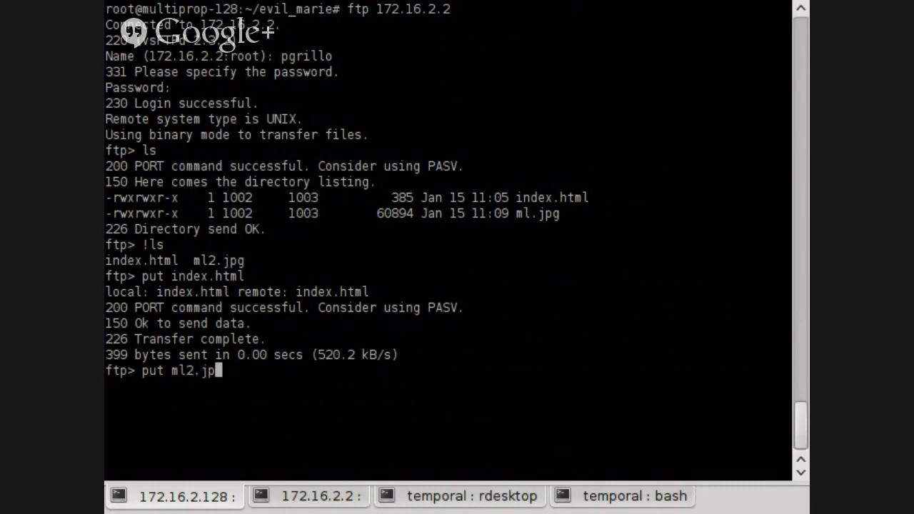
{"action": "type", "text": "g"}
{"action": "key", "text": "Return"}
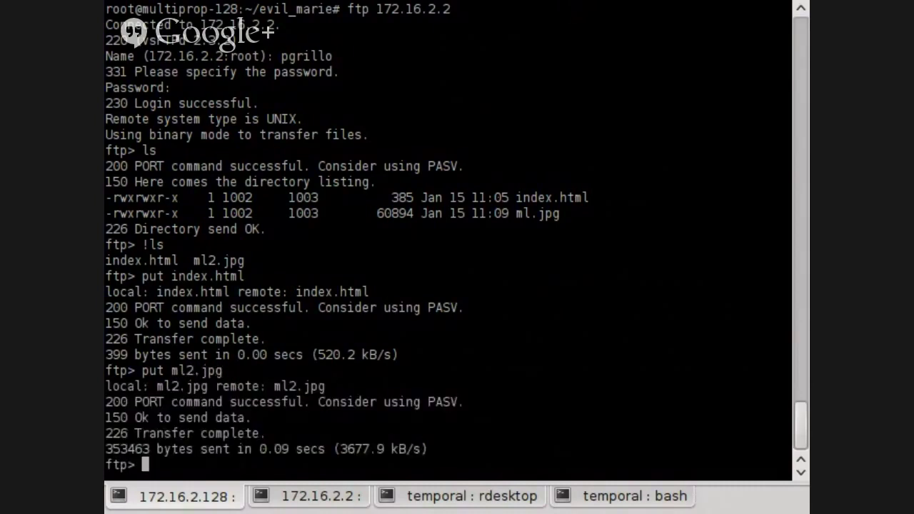
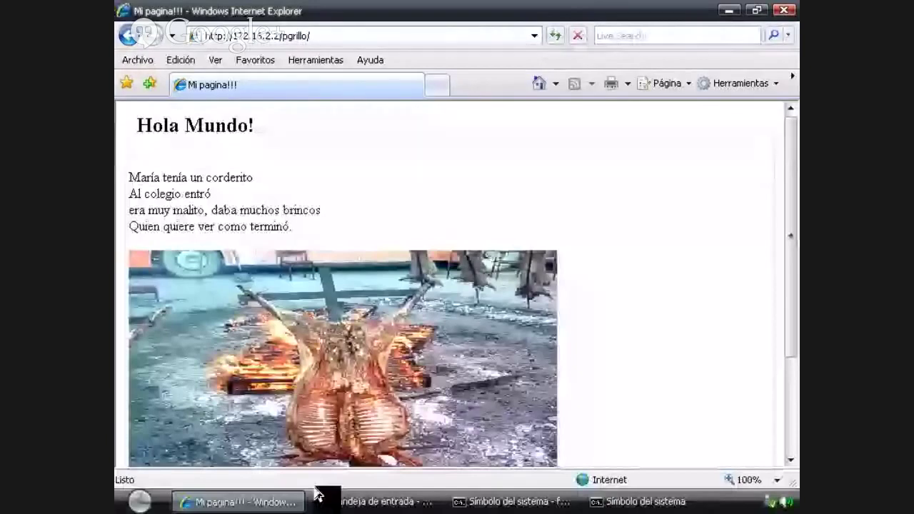
Load the WordPress.org home page from the address bar, switching back from the local page.
{"action": "left_click", "coordinate": [243, 35]}
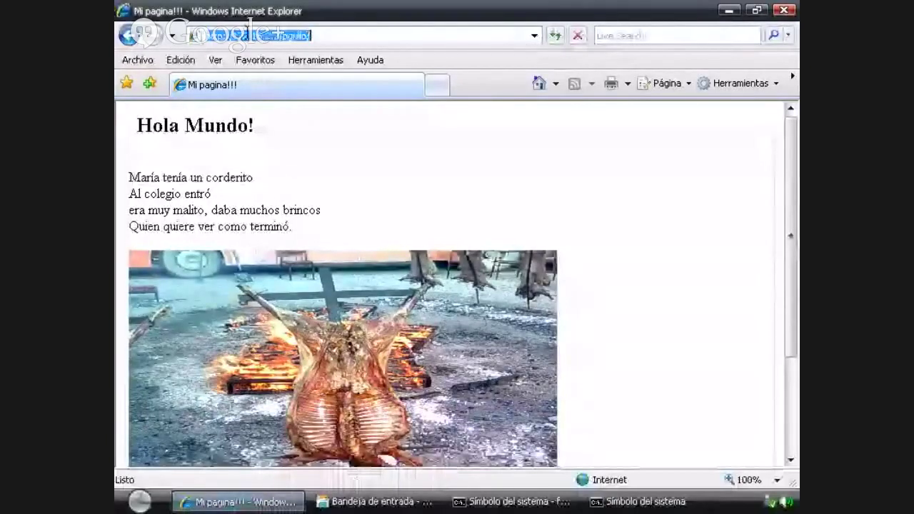
{"action": "type", "text": "www.wn"}
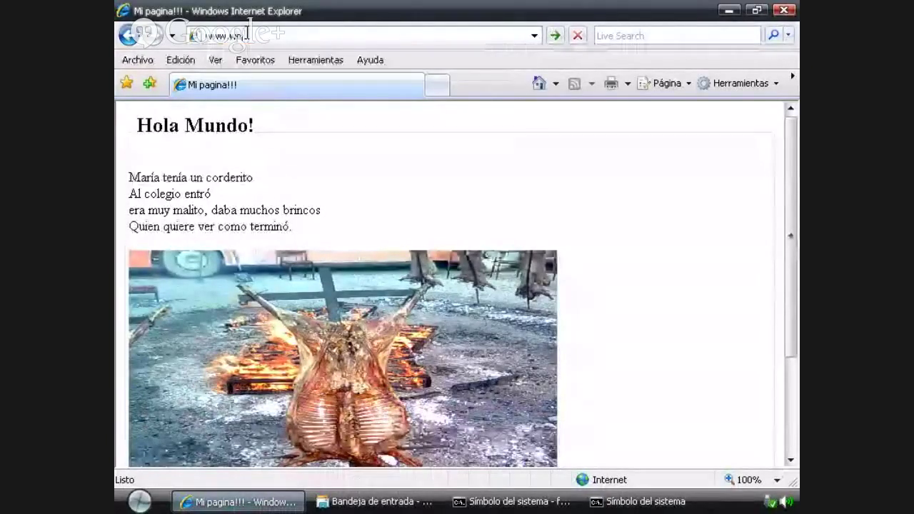
{"action": "type", "text": "rdpress.org"}
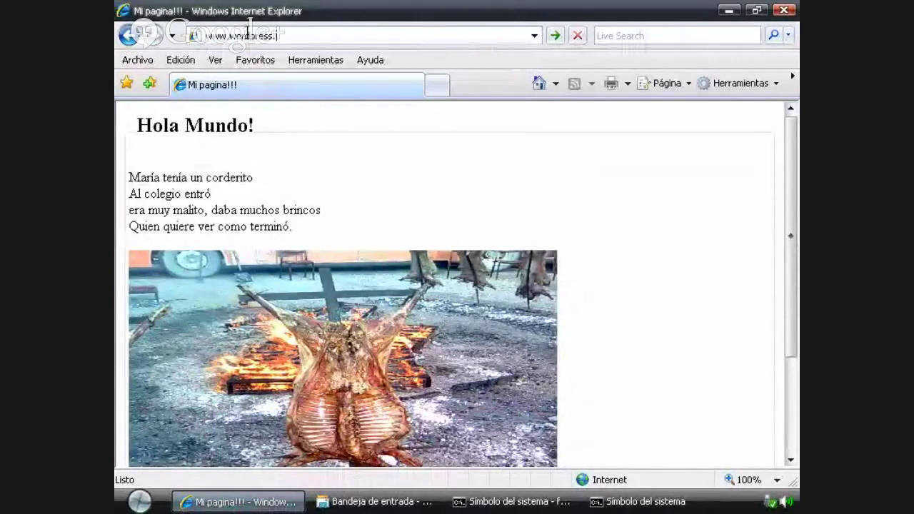
{"action": "key", "text": "Return"}
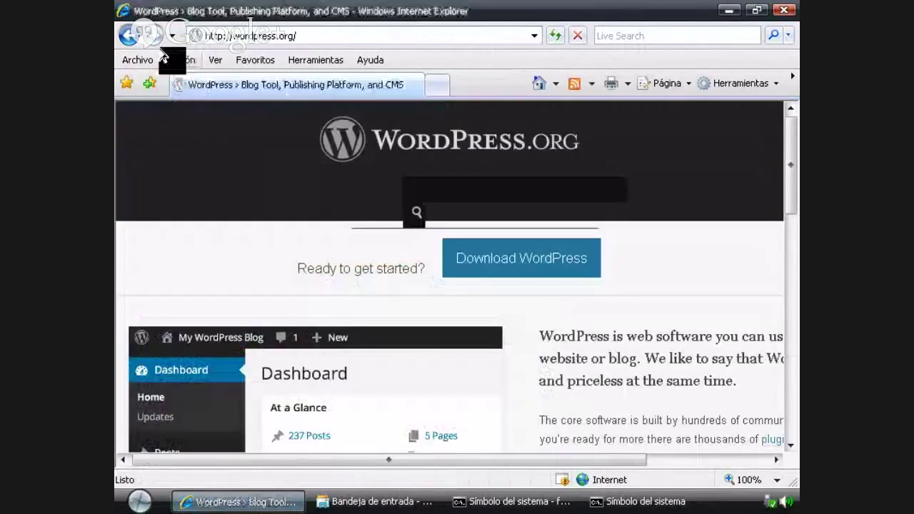
{"action": "left_click", "coordinate": [130, 36]}
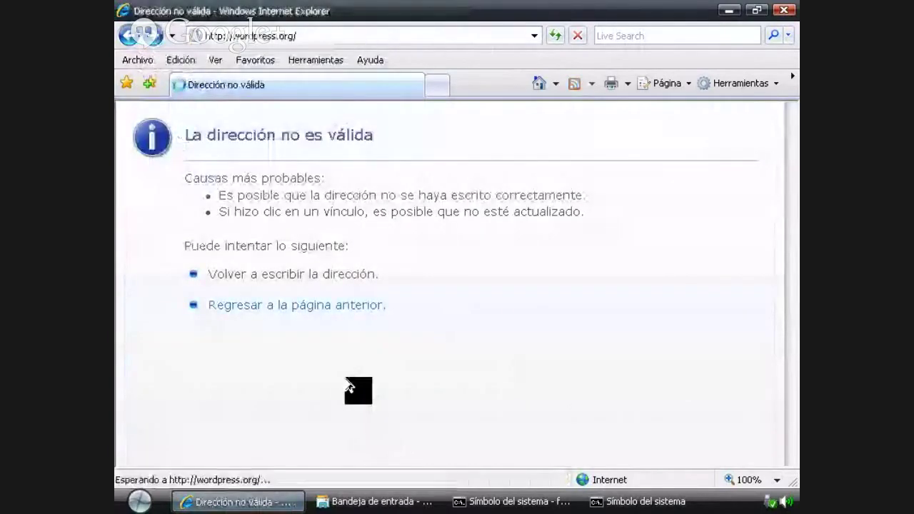
{"action": "scroll", "coordinate": [325, 361], "scroll_direction": "down", "scroll_amount": 4}
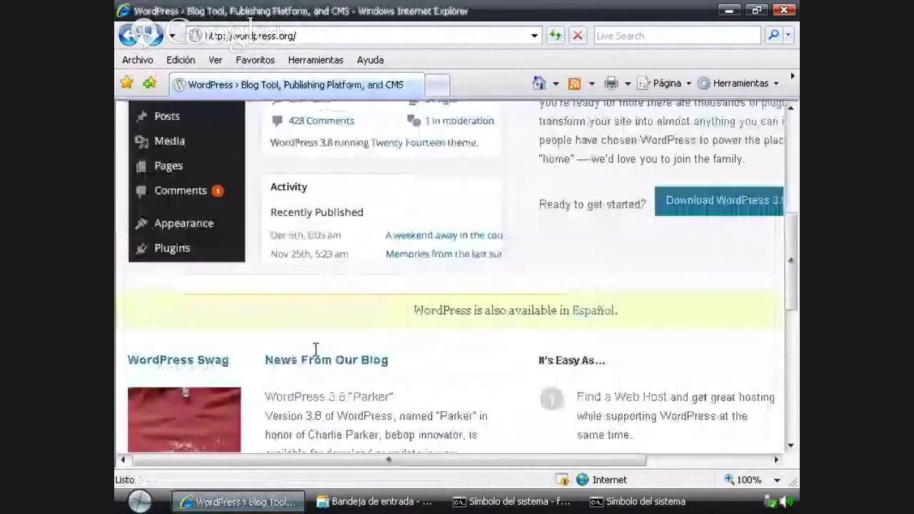
{"action": "scroll", "coordinate": [322, 354], "scroll_direction": "up", "scroll_amount": 5}
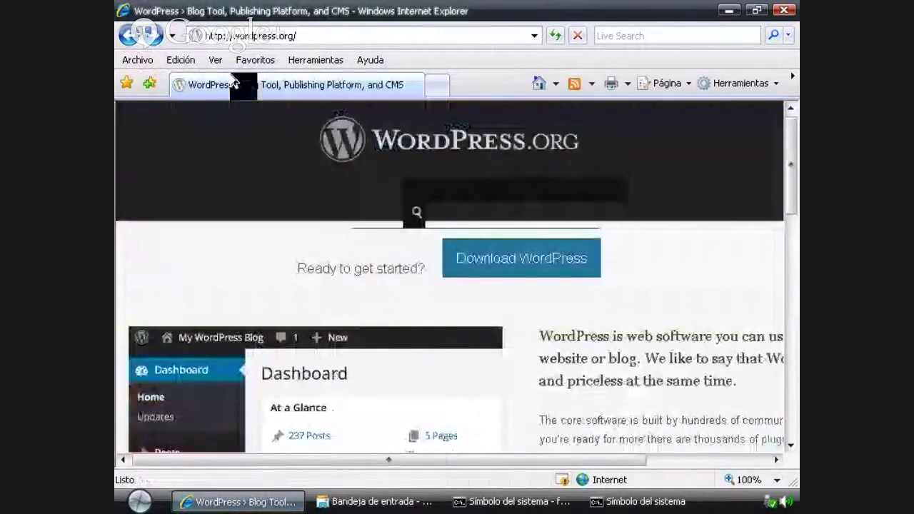
{"action": "left_click", "coordinate": [314, 36]}
{"action": "type", "text": "w"}
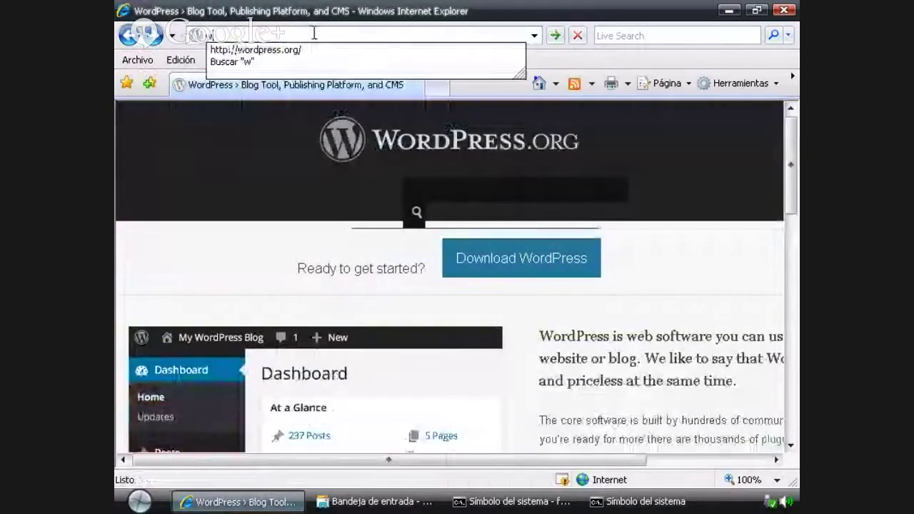
{"action": "type", "text": "ww.wordpress.co"}
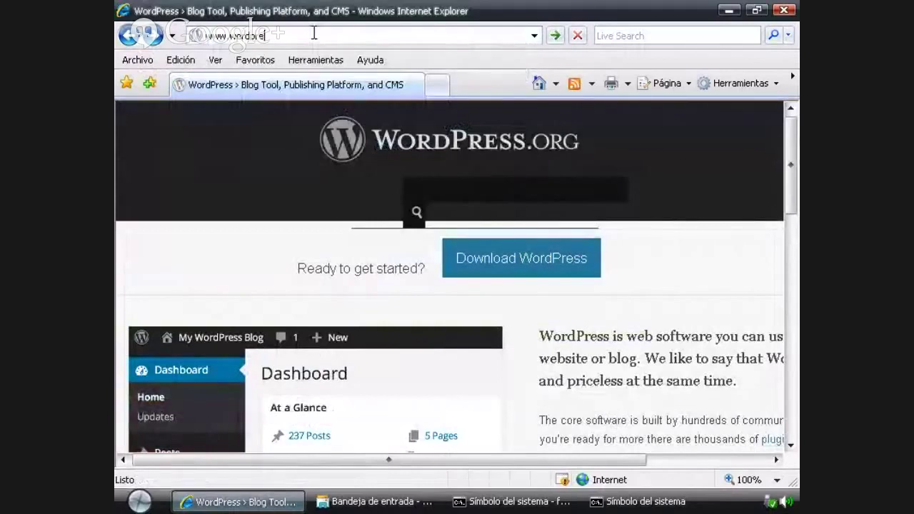
{"action": "type", "text": "m"}
{"action": "key", "text": "Return"}
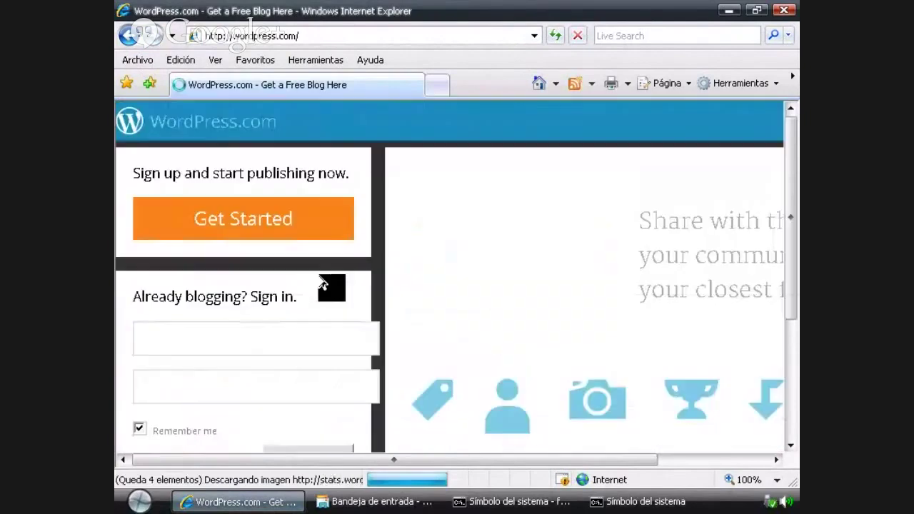
Scroll to the sign-in box and untick Remember me.
{"action": "scroll", "coordinate": [333, 331], "scroll_direction": "down", "scroll_amount": 2}
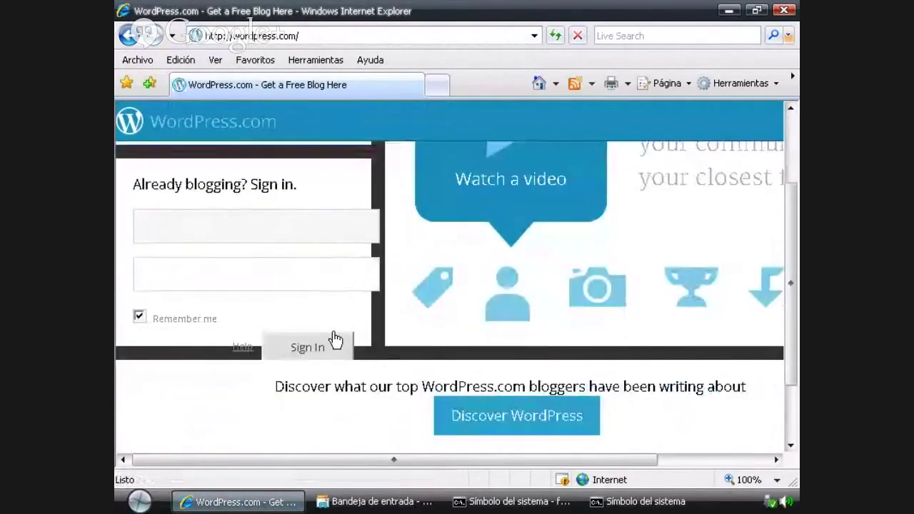
{"action": "scroll", "coordinate": [337, 340], "scroll_direction": "up", "scroll_amount": 2}
{"action": "scroll", "coordinate": [271, 333], "scroll_direction": "down", "scroll_amount": 2}
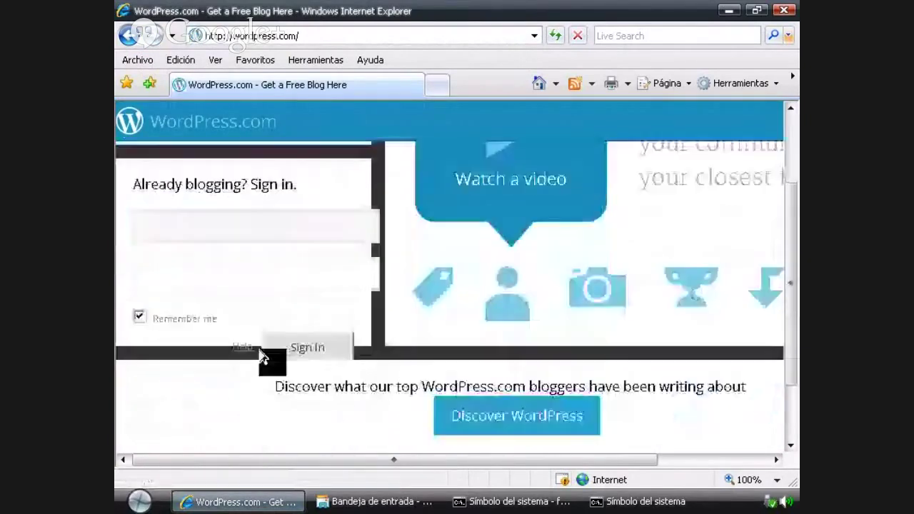
{"action": "left_click", "coordinate": [137, 318]}
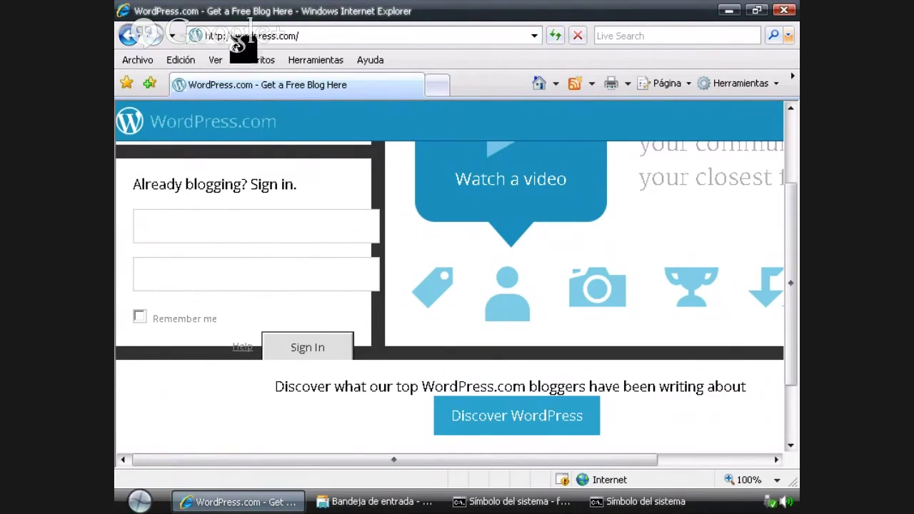
{"action": "left_click", "coordinate": [336, 32]}
{"action": "type", "text": "w"}
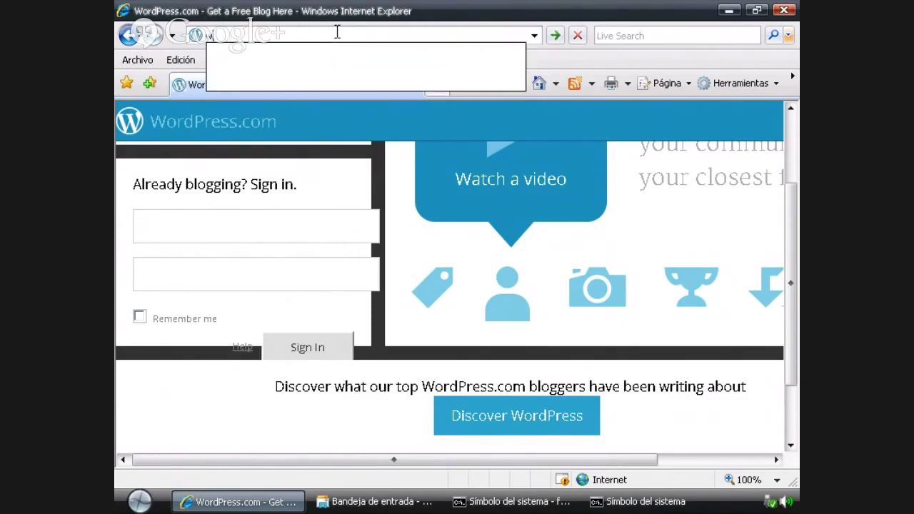
{"action": "type", "text": "ww.gmail.com"}
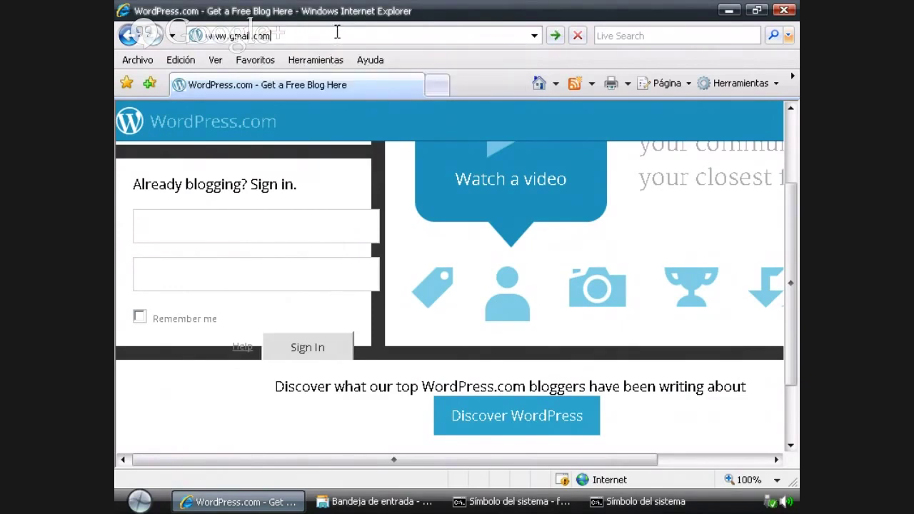
{"action": "key", "text": "Return"}
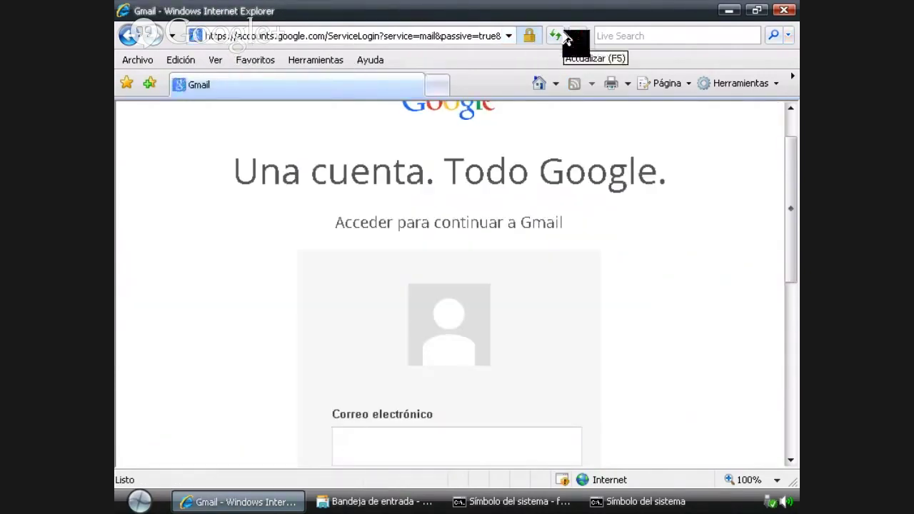
{"action": "left_click", "coordinate": [533, 38]}
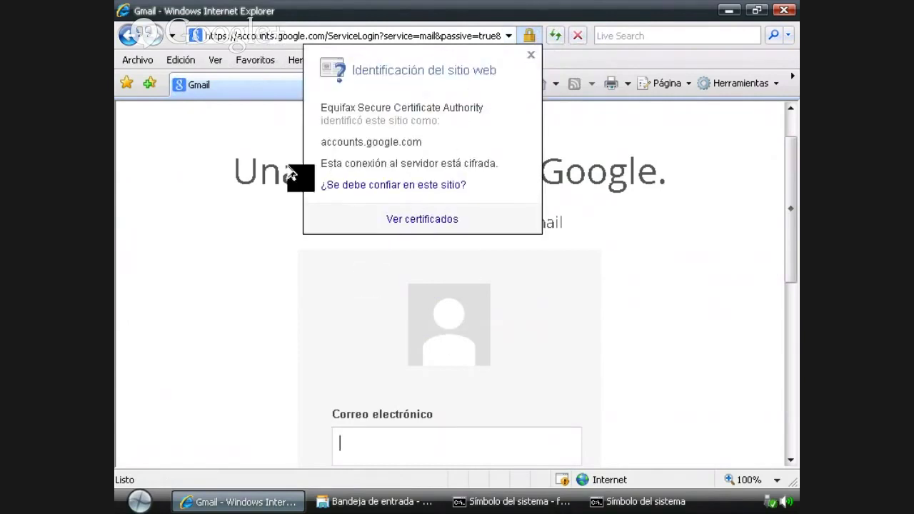
Replace the Gmail address with wordpress.com to reload the WordPress.com home page.
{"action": "left_click", "coordinate": [271, 38]}
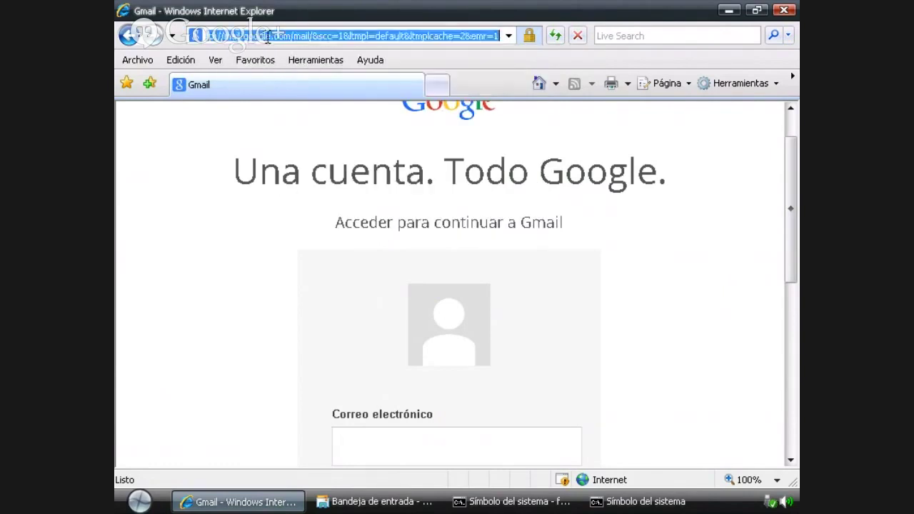
{"action": "type", "text": "wordpress.com"}
{"action": "key", "text": "Return"}
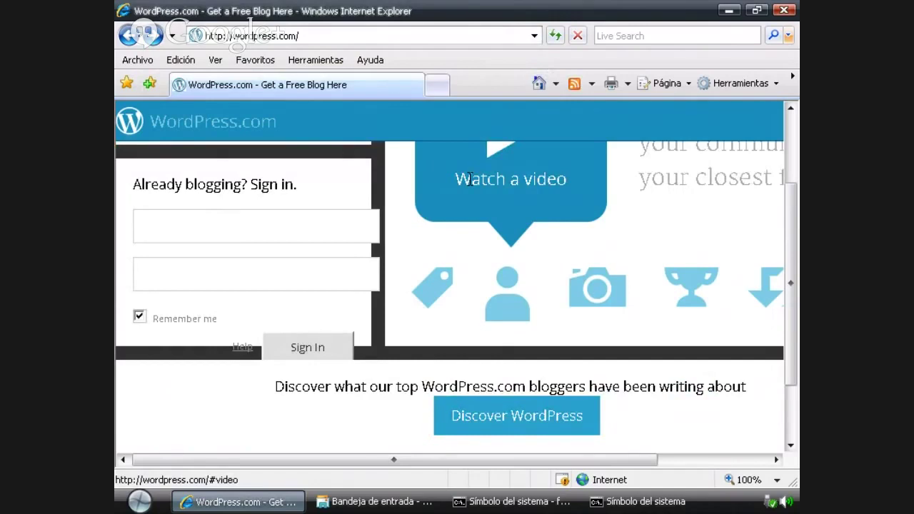
Enter the account username in the Sign in form, fixing a typo, and start the password.
{"action": "left_click", "coordinate": [265, 226]}
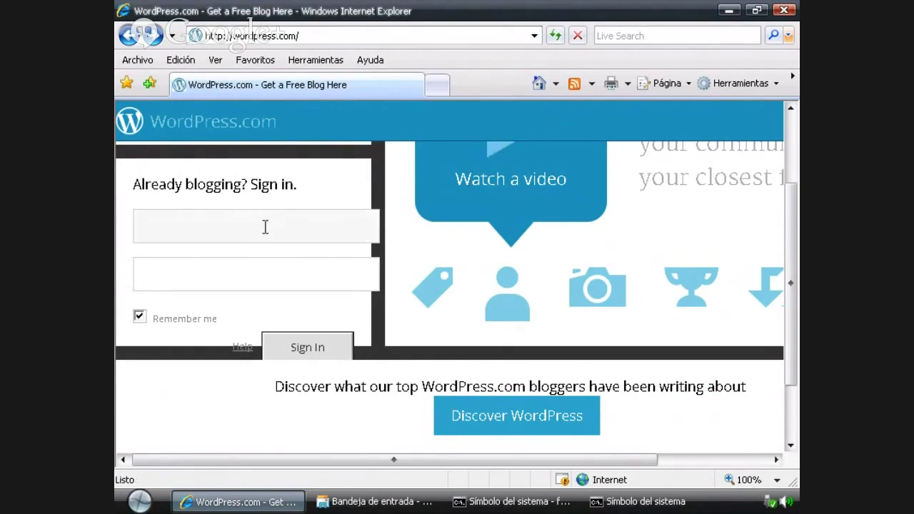
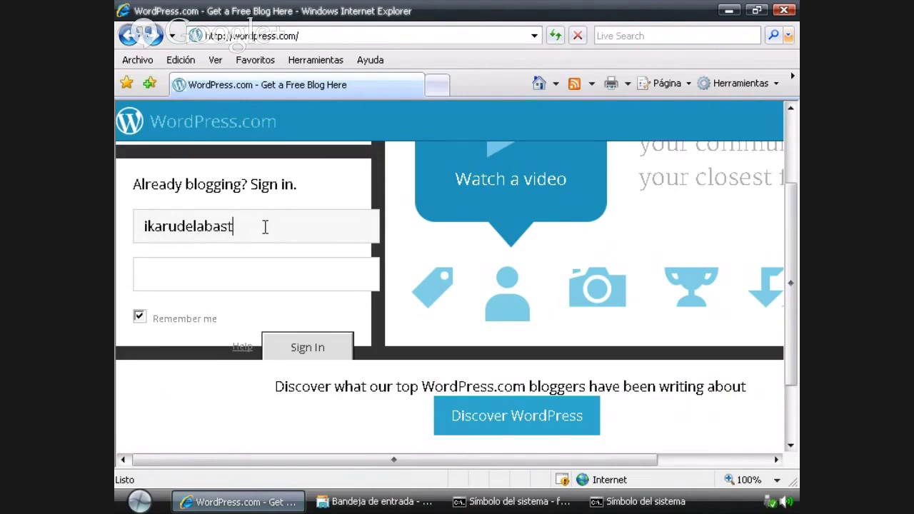
{"action": "key", "text": "Tab"}
Untick Remember me, type the password, submit, and let IE remember the password.
{"action": "left_click", "coordinate": [178, 318]}
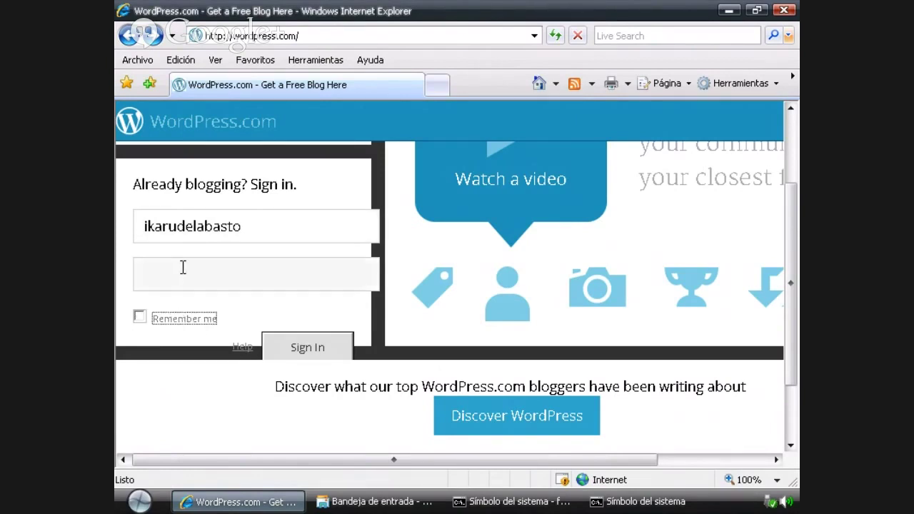
{"action": "type", "text": "•••••••"}
{"action": "key", "text": "Return"}
{"action": "left_click", "coordinate": [429, 267]}
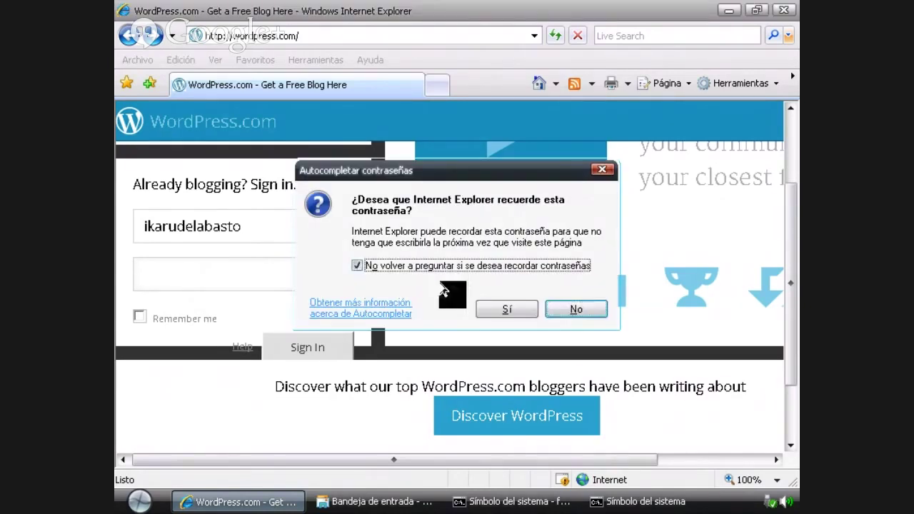
{"action": "left_click", "coordinate": [525, 311]}
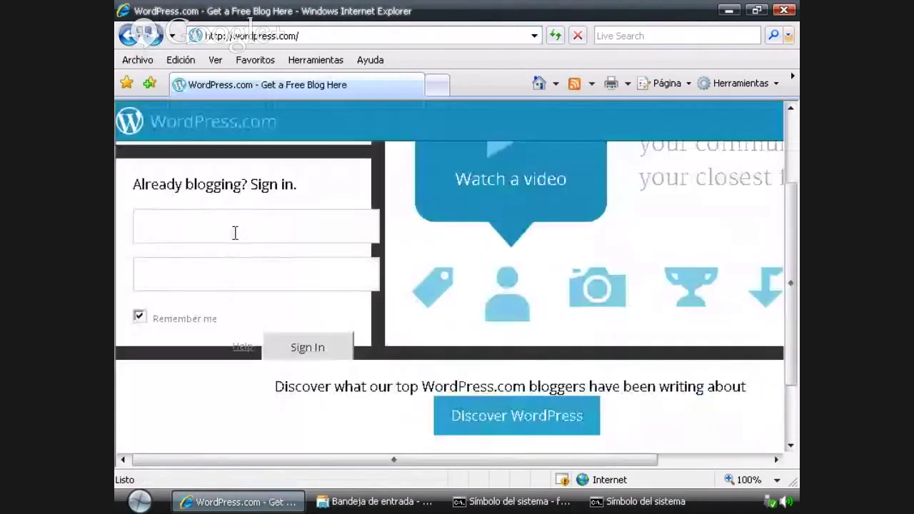
Retry sign-in with the autocompleted username, declining IE's stored-password update.
{"action": "left_click", "coordinate": [235, 233]}
{"action": "type", "text": "ikaru"}
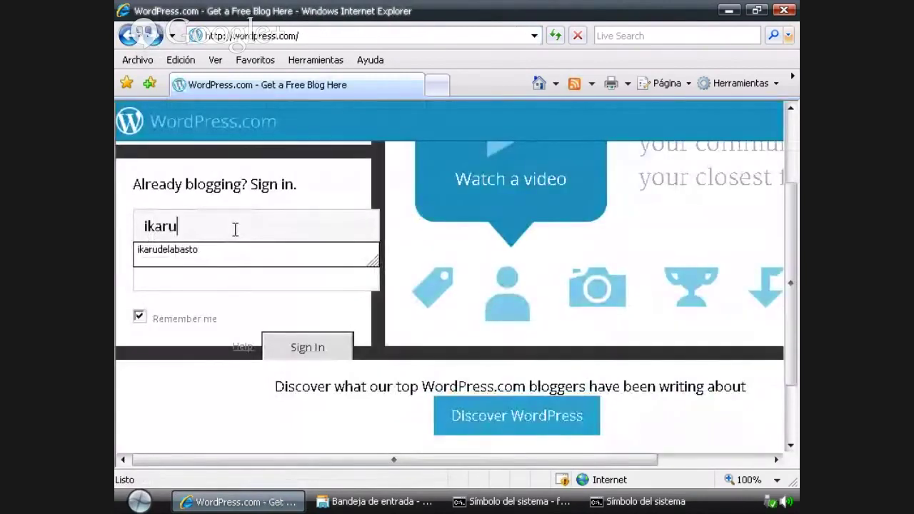
{"action": "key", "text": "Down"}
{"action": "key", "text": "Tab"}
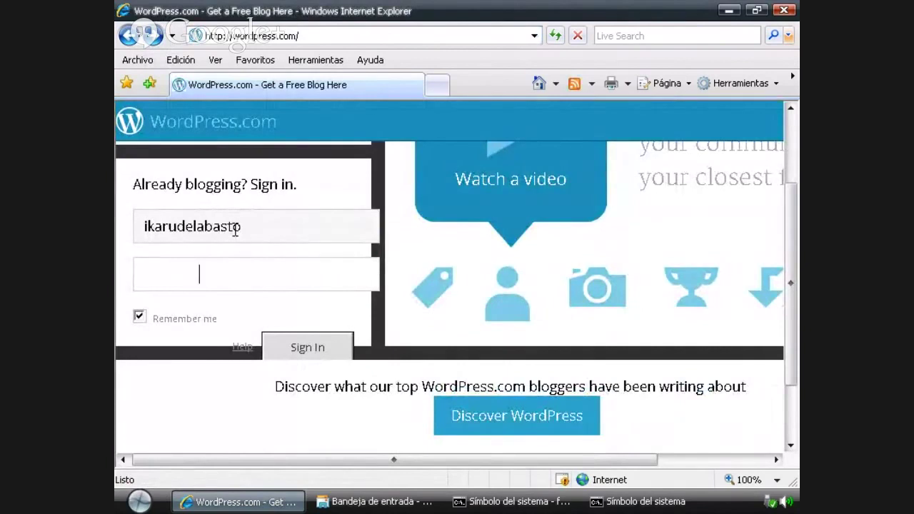
{"action": "key", "text": "Return"}
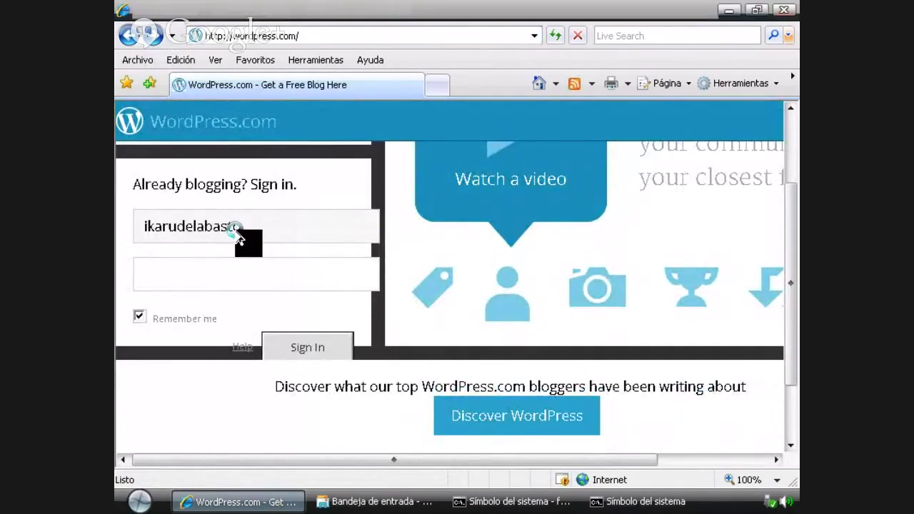
{"action": "left_click", "coordinate": [578, 296]}
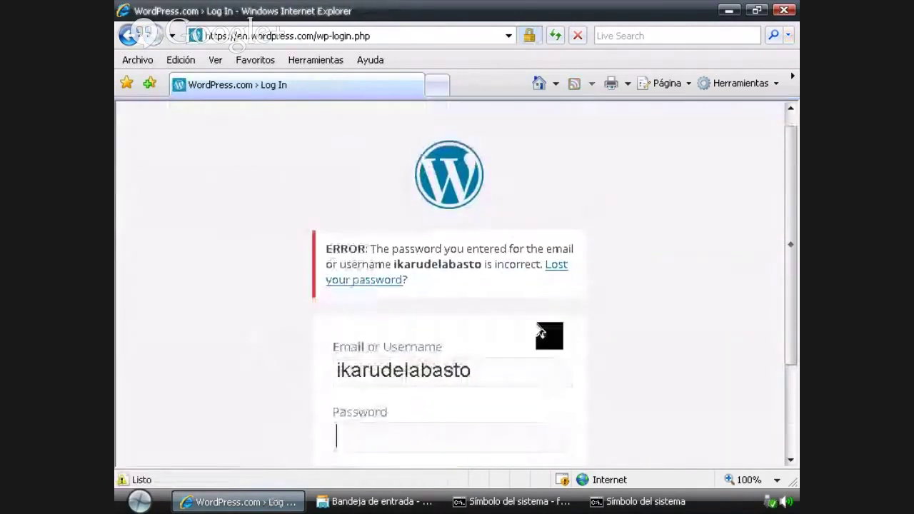
Open the Lost your password page, then go back twice to the WordPress.com home page.
{"action": "left_click", "coordinate": [364, 279]}
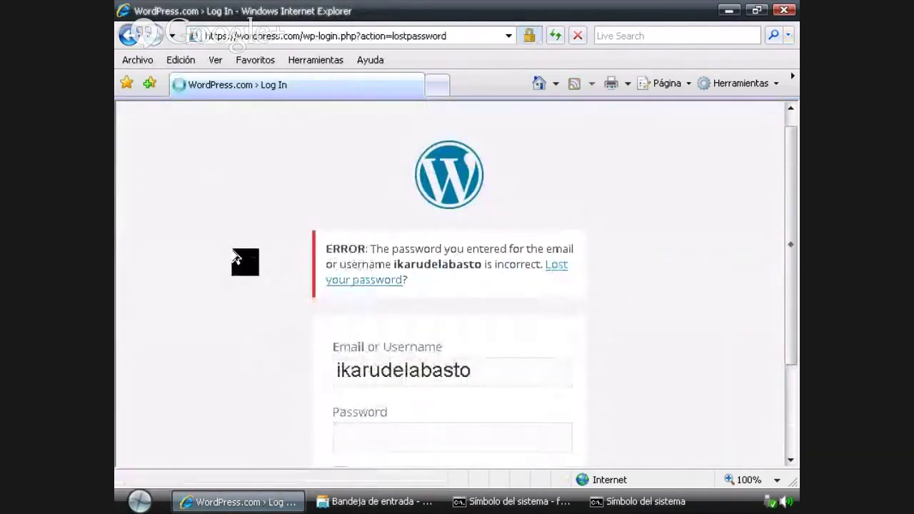
{"action": "left_click", "coordinate": [133, 43]}
{"action": "left_click", "coordinate": [133, 43]}
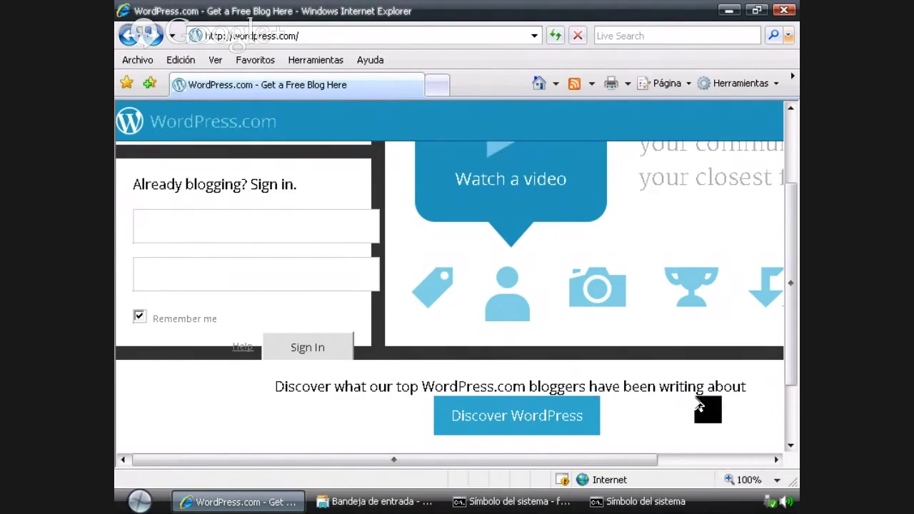
Sign in again with the account username, decline password replacement, then enter a different username.
{"action": "left_click", "coordinate": [221, 230]}
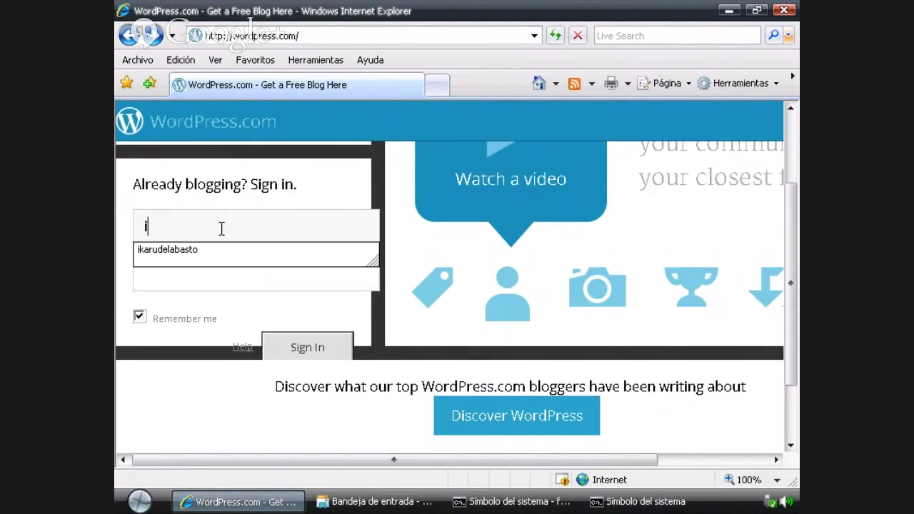
{"action": "key", "text": "Tab"}
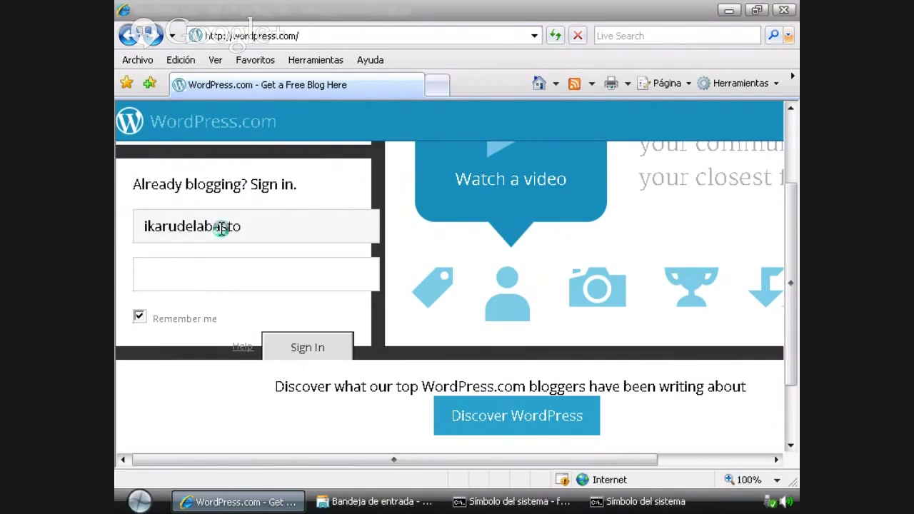
{"action": "key", "text": "Return"}
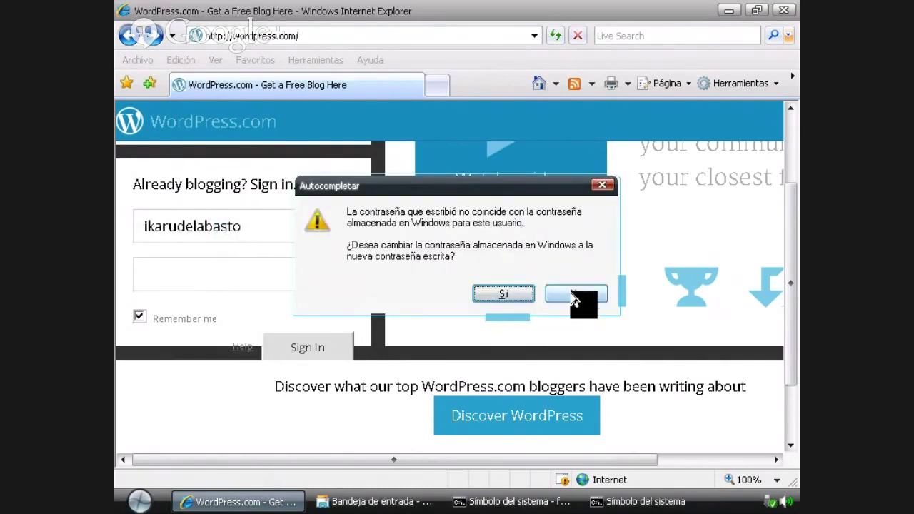
{"action": "left_click", "coordinate": [580, 300]}
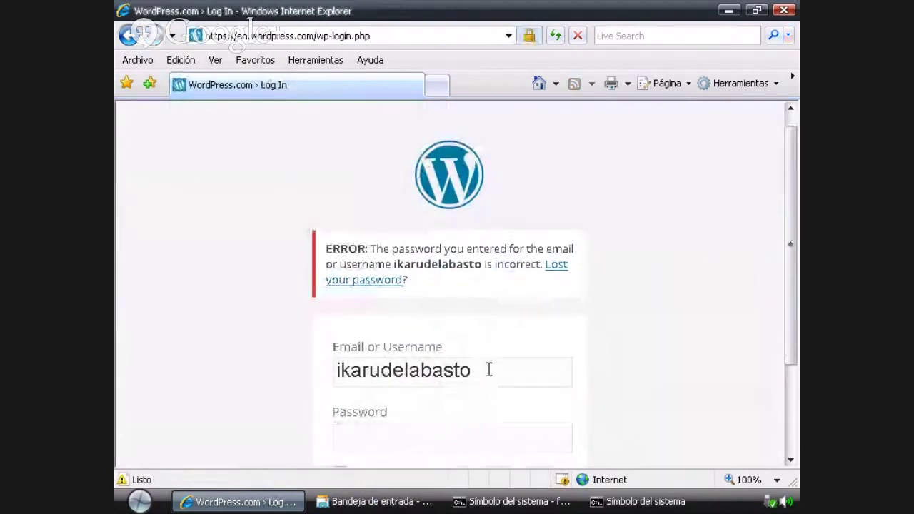
{"action": "left_click_drag", "start_coordinate": [488, 369], "coordinate": [220, 364]}
{"action": "type", "text": "bob"}
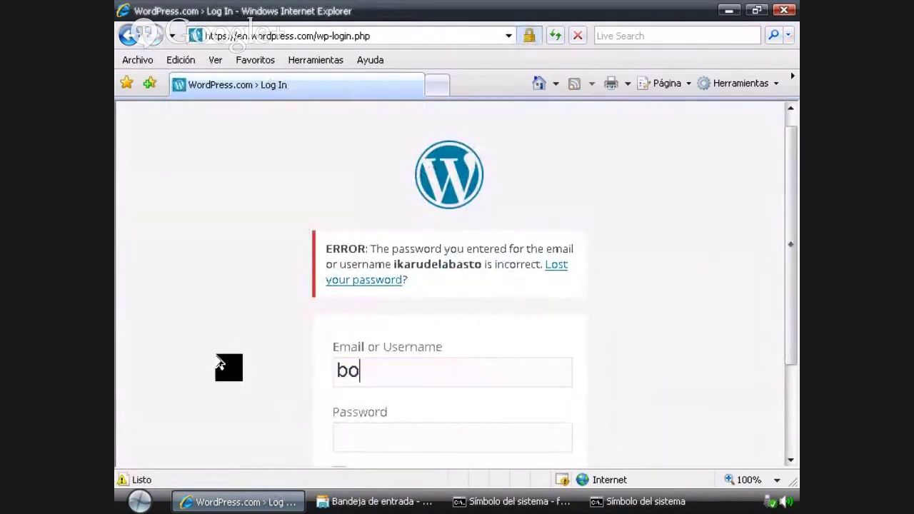
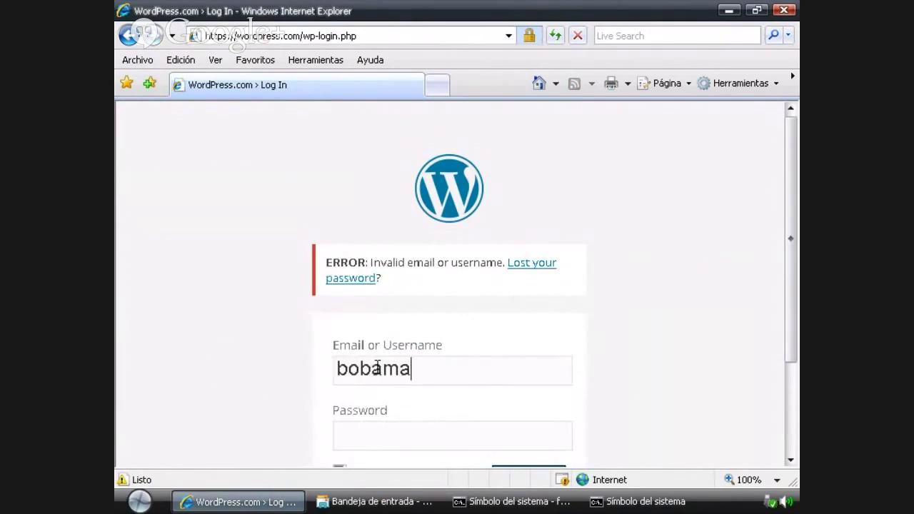
Submit the WordPress.com login with a password, enter a different username, then go back.
{"action": "key", "text": "Tab"}
{"action": "type", "text": "****"}
{"action": "key", "text": "Return"}
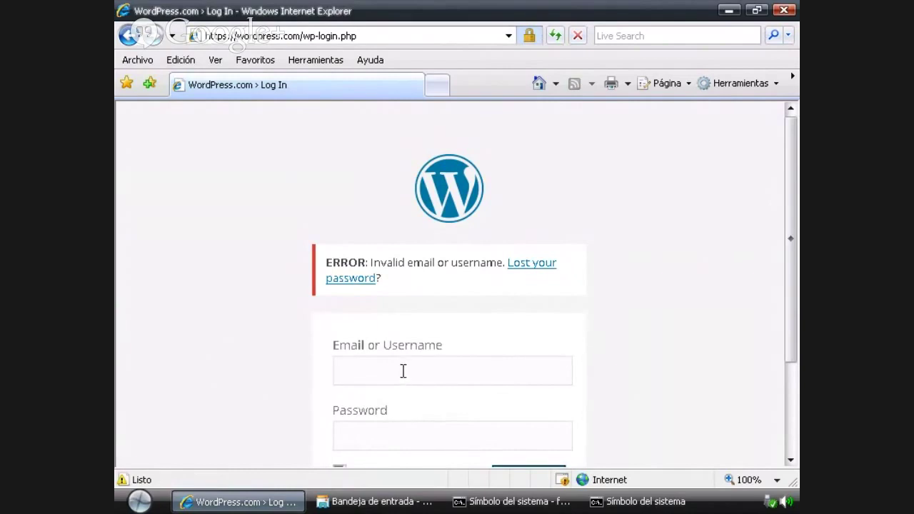
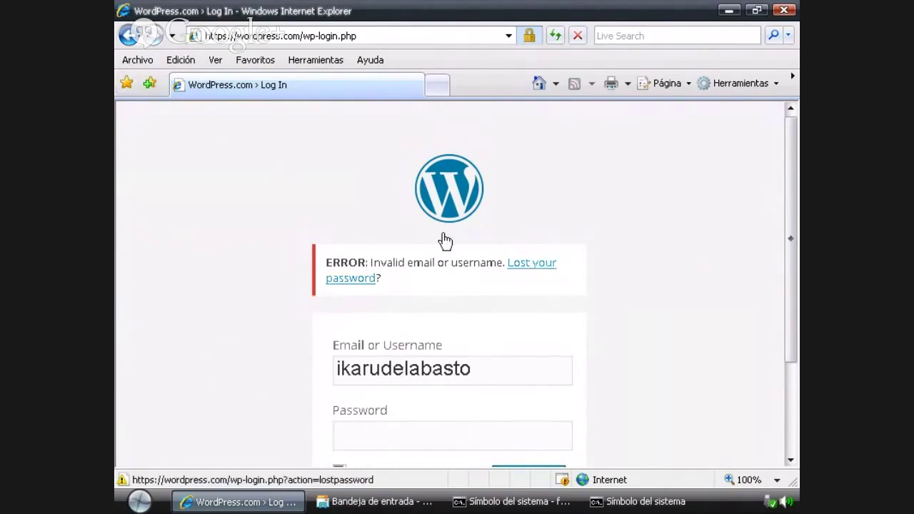
{"action": "left_click", "coordinate": [128, 34]}
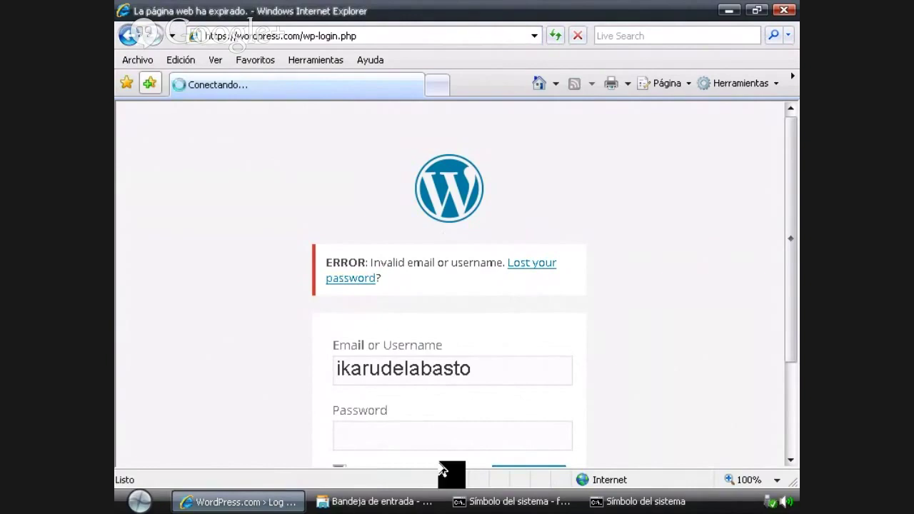
{"action": "left_click", "coordinate": [336, 36]}
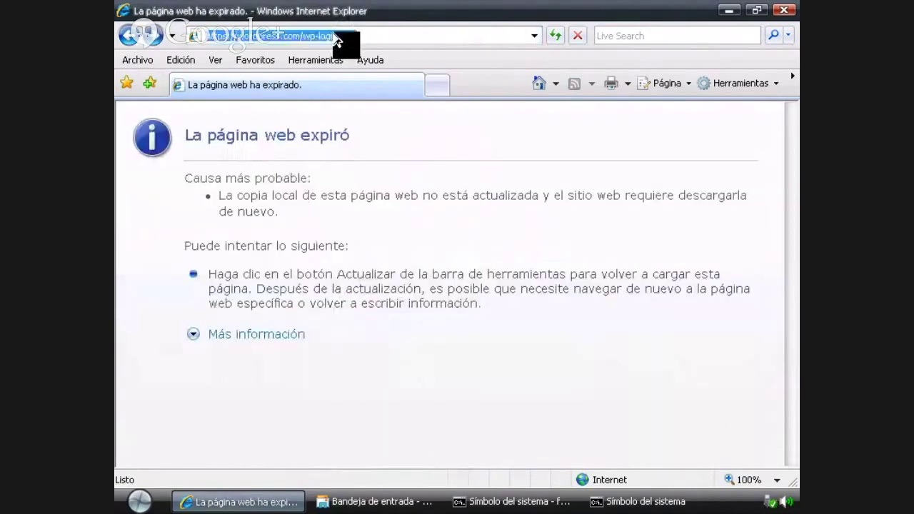
{"action": "type", "text": "www."}
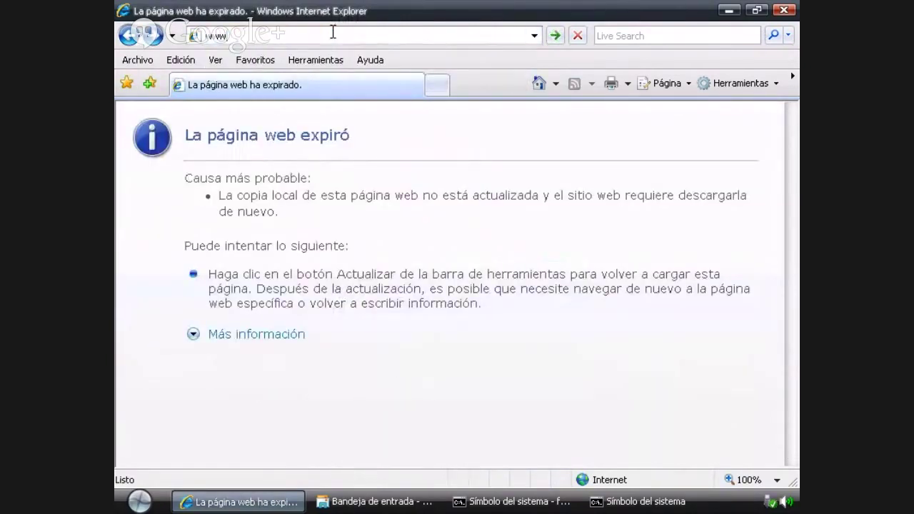
{"action": "type", "text": "wordpress.org"}
{"action": "key", "text": "Return"}
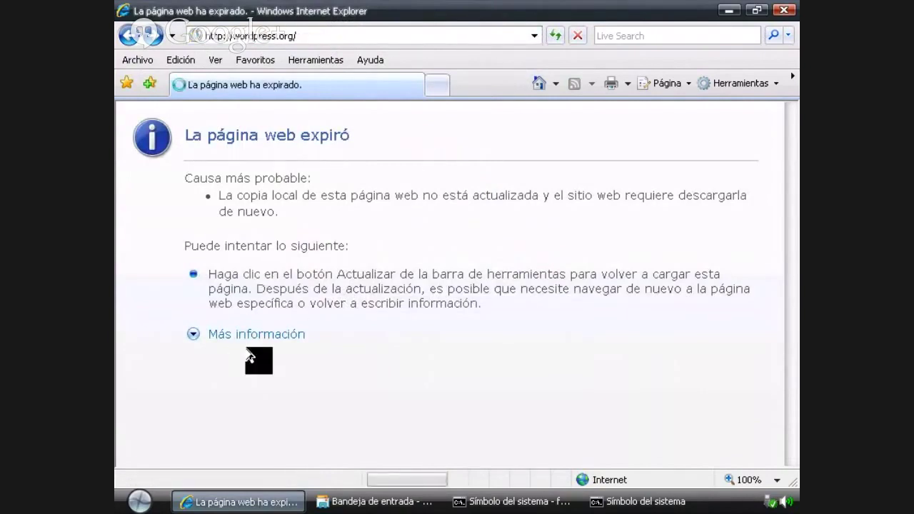
Change the address ending from 'org' to 'com' to load wordpress.com.
{"action": "left_click", "coordinate": [317, 35]}
{"action": "left_click_drag", "start_coordinate": [279, 36], "coordinate": [339, 38]}
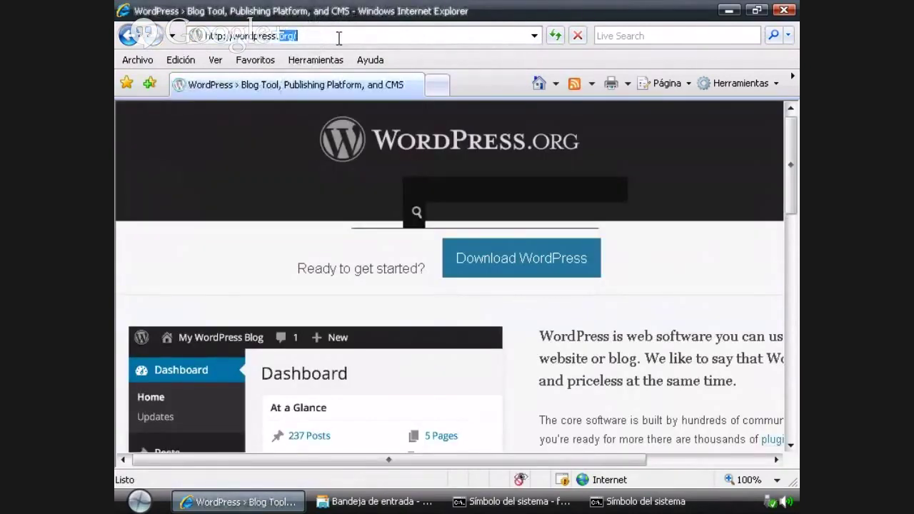
{"action": "type", "text": "com"}
{"action": "key", "text": "Return"}
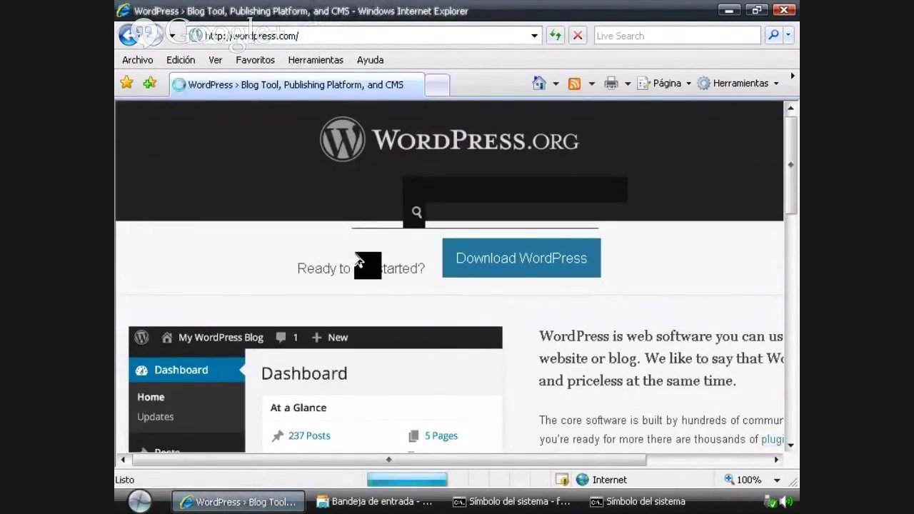
Browse the WordPress.com home page, then open the 'Get started with WordPress.com' signup page.
{"action": "scroll", "coordinate": [309, 261], "scroll_direction": "down", "scroll_amount": 3}
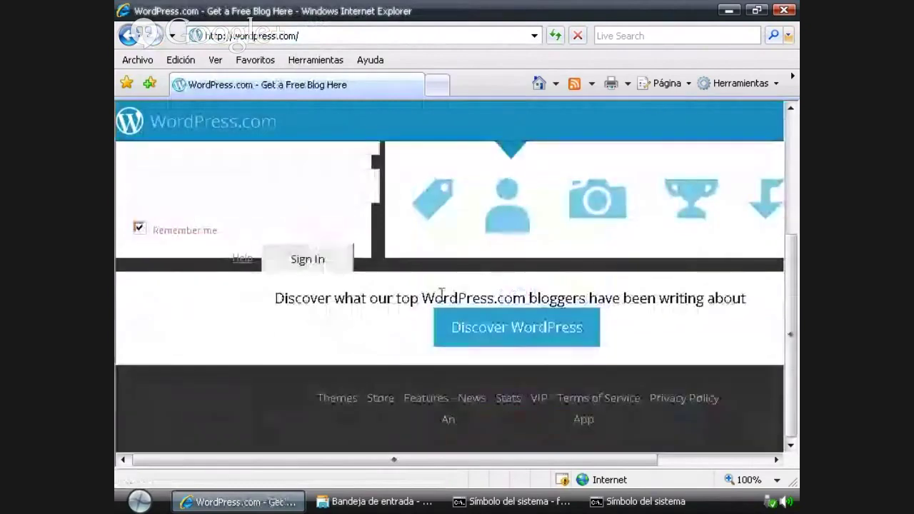
{"action": "scroll", "coordinate": [444, 304], "scroll_direction": "up", "scroll_amount": 3}
{"action": "scroll", "coordinate": [392, 328], "scroll_direction": "down", "scroll_amount": 3}
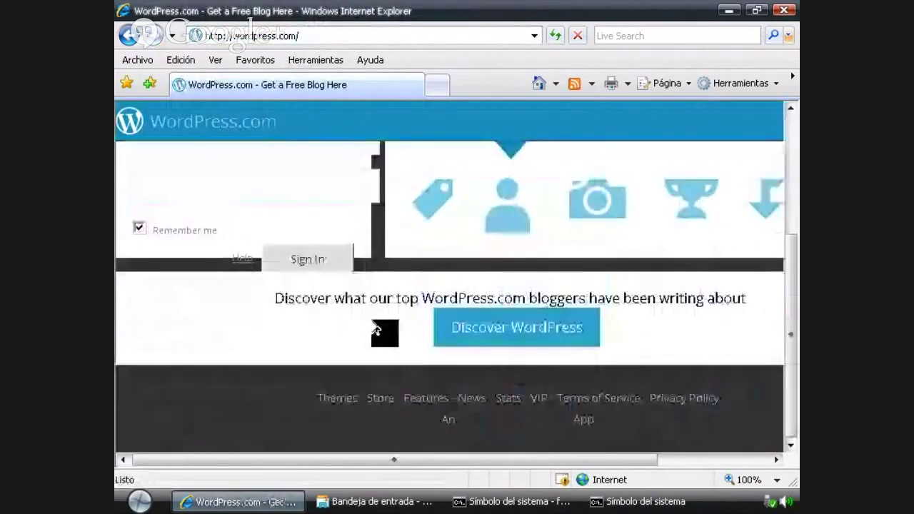
{"action": "scroll", "coordinate": [364, 343], "scroll_direction": "up", "scroll_amount": 2}
{"action": "scroll", "coordinate": [385, 321], "scroll_direction": "up", "scroll_amount": 2}
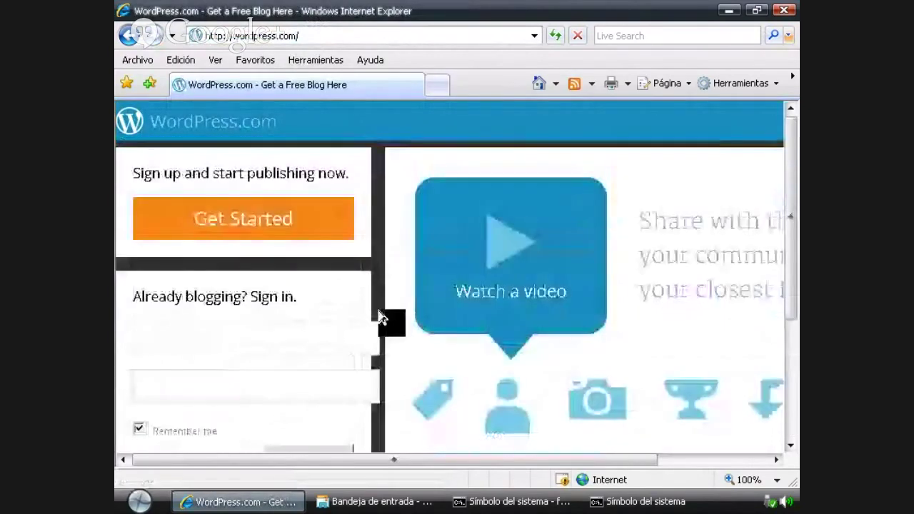
{"action": "left_click_drag", "start_coordinate": [249, 459], "coordinate": [490, 471]}
{"action": "scroll", "coordinate": [693, 321], "scroll_direction": "down", "scroll_amount": 3}
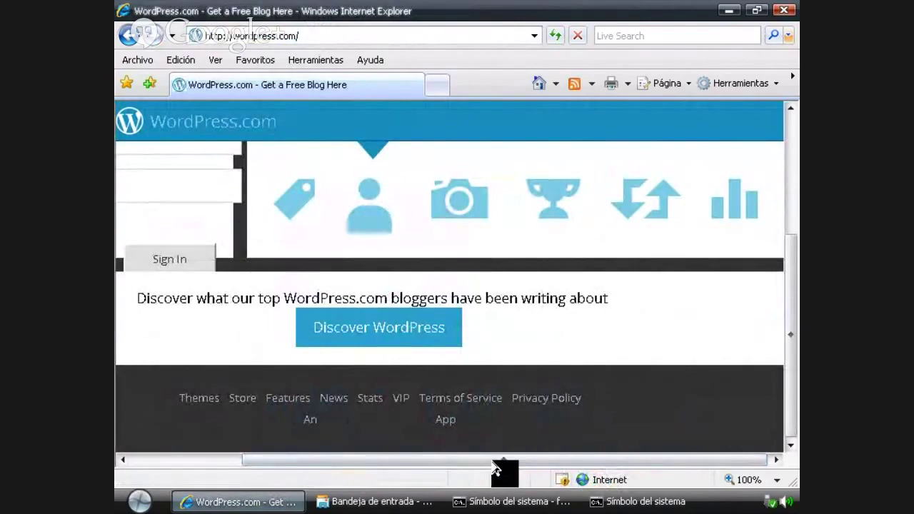
{"action": "left_click_drag", "start_coordinate": [495, 469], "coordinate": [285, 467]}
{"action": "scroll", "coordinate": [280, 403], "scroll_direction": "up", "scroll_amount": 3}
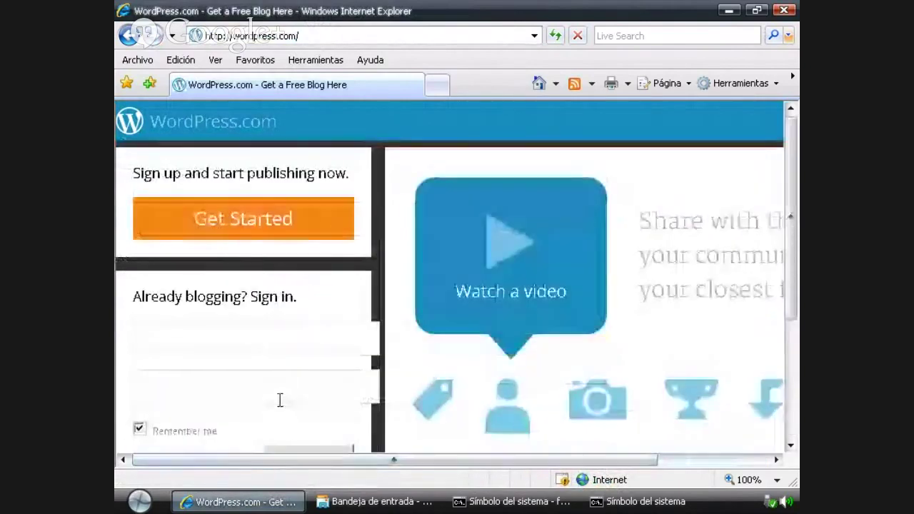
{"action": "left_click", "coordinate": [278, 228]}
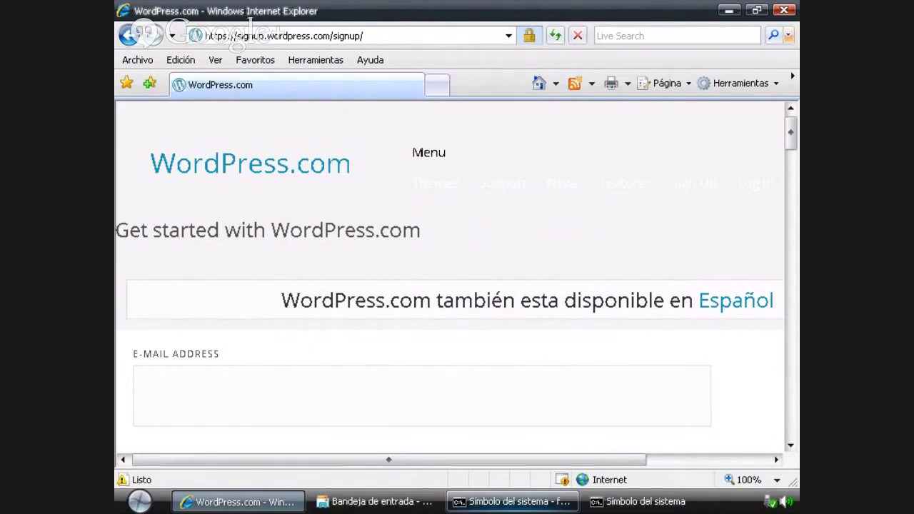
{"action": "left_click", "coordinate": [392, 373]}
{"action": "type", "text": "Baru"}
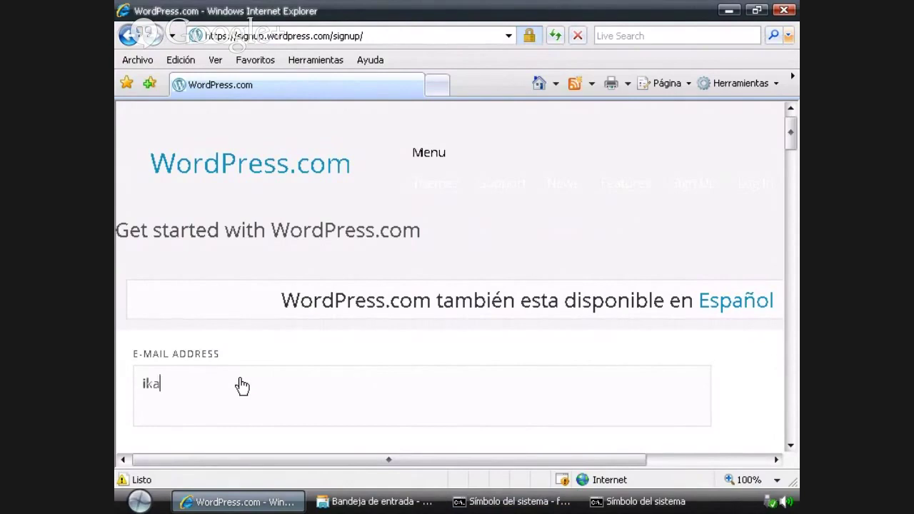
{"action": "key", "text": "BackSpace"}
{"action": "key", "text": "BackSpace"}
{"action": "key", "text": "BackSpace"}
{"action": "key", "text": "BackSpace"}
{"action": "type", "text": "Baru"}
{"action": "key", "text": "BackSpace"}
{"action": "key", "text": "BackSpace"}
{"action": "key", "text": "BackSpace"}
{"action": "key", "text": "BackSpace"}
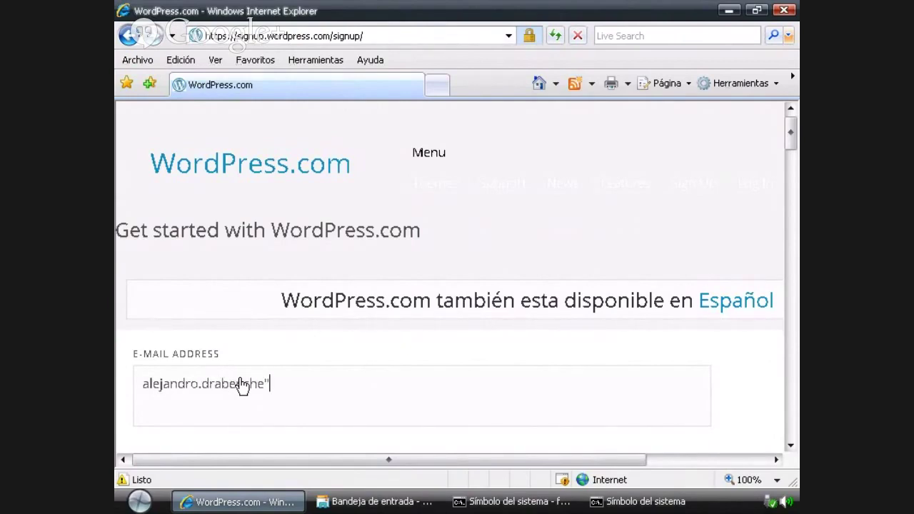
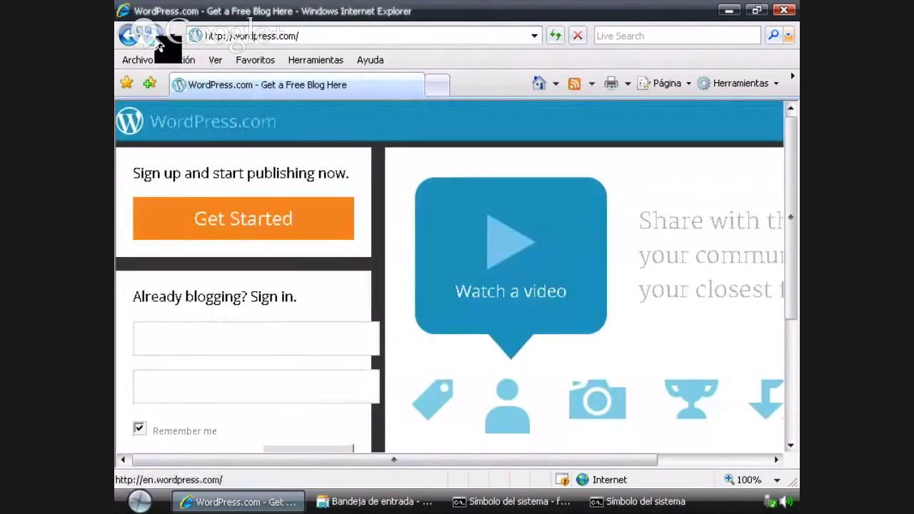
{"action": "left_click", "coordinate": [243, 218]}
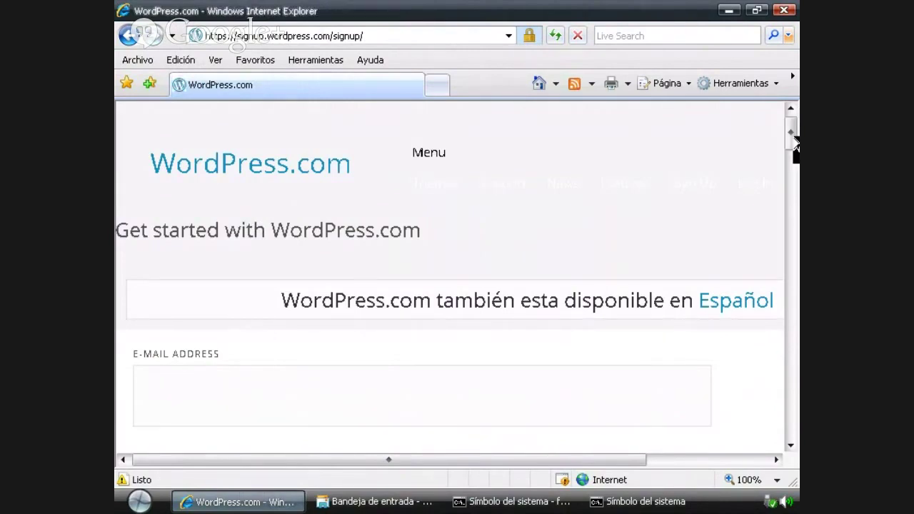
Start entering an e-mail address on the signup form, then return to the home page.
{"action": "mouse_move", "coordinate": [794, 143]}
{"action": "left_mouse_down"}
{"action": "mouse_move", "coordinate": [792, 179]}
{"action": "mouse_move", "coordinate": [792, 146]}
{"action": "left_mouse_up"}
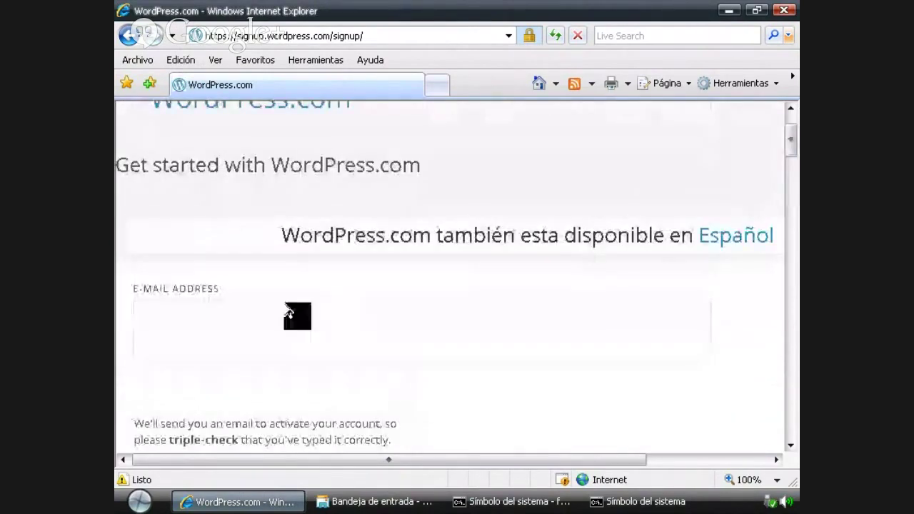
{"action": "left_click", "coordinate": [259, 340]}
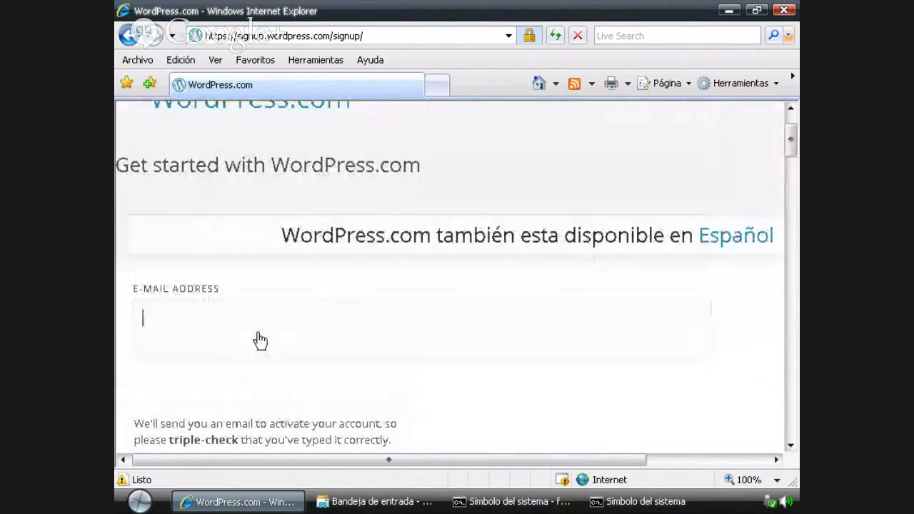
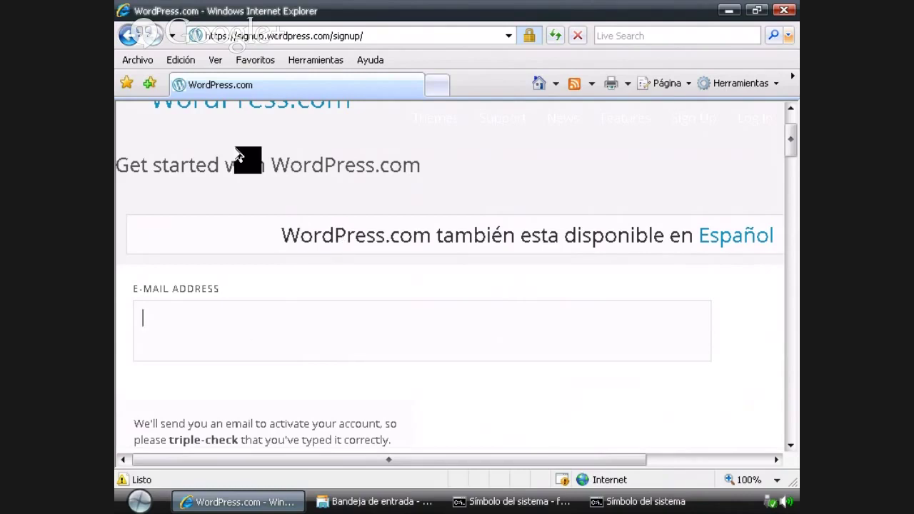
{"action": "left_click", "coordinate": [128, 36]}
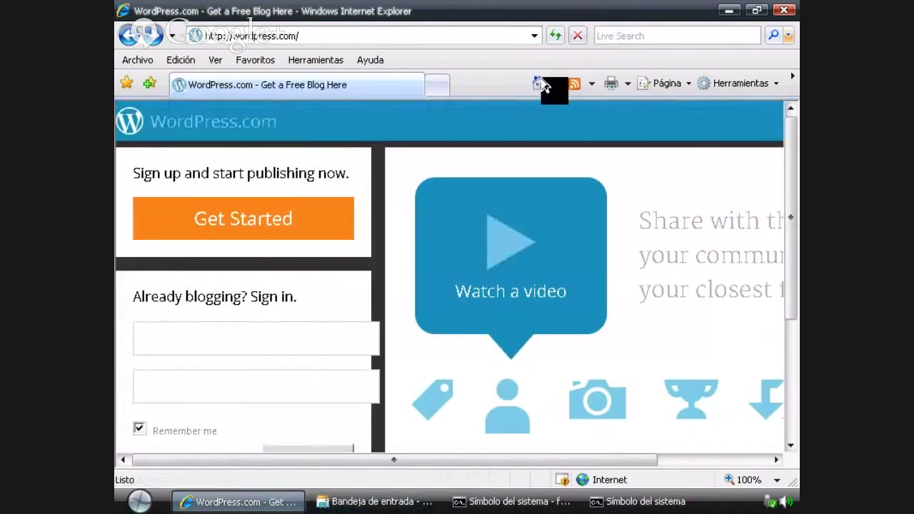
Sign in with the username and password, declining to update the stored password.
{"action": "left_click", "coordinate": [258, 346]}
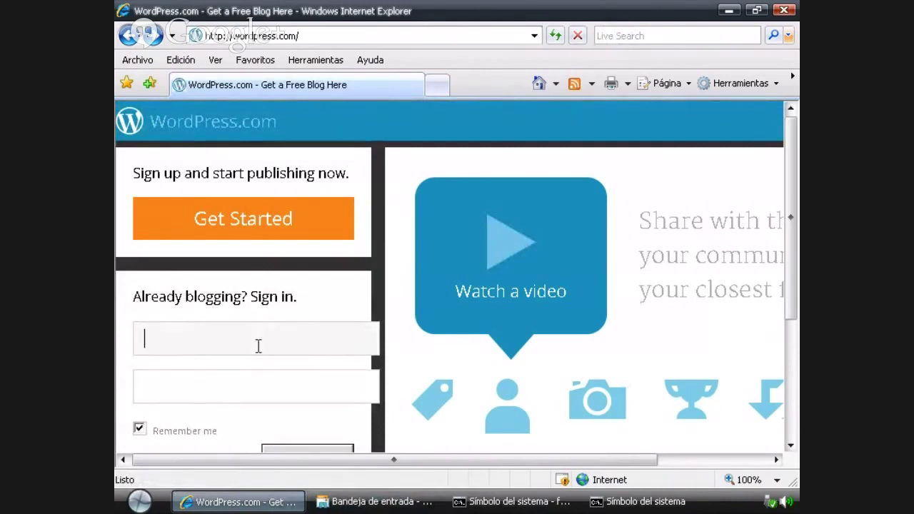
{"action": "key", "text": "Tab"}
{"action": "type", "text": "****************"}
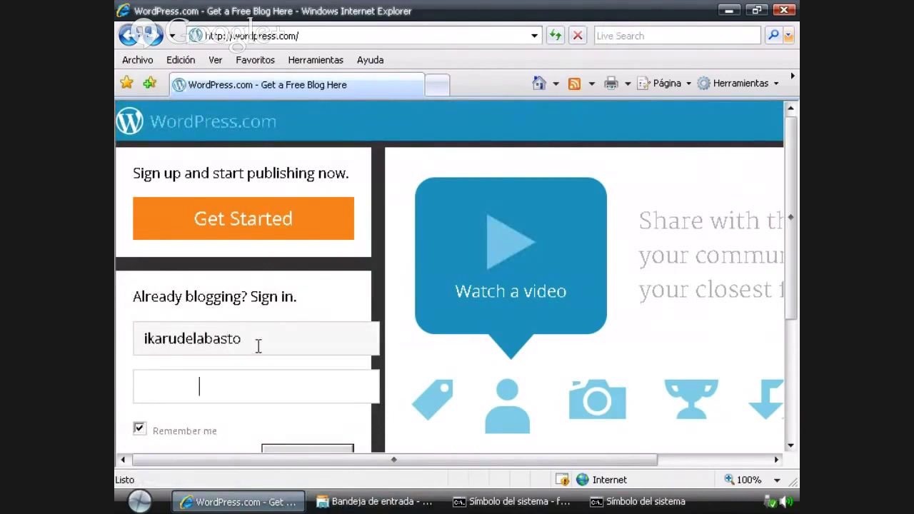
{"action": "type", "text": "******"}
{"action": "left_click", "coordinate": [286, 452]}
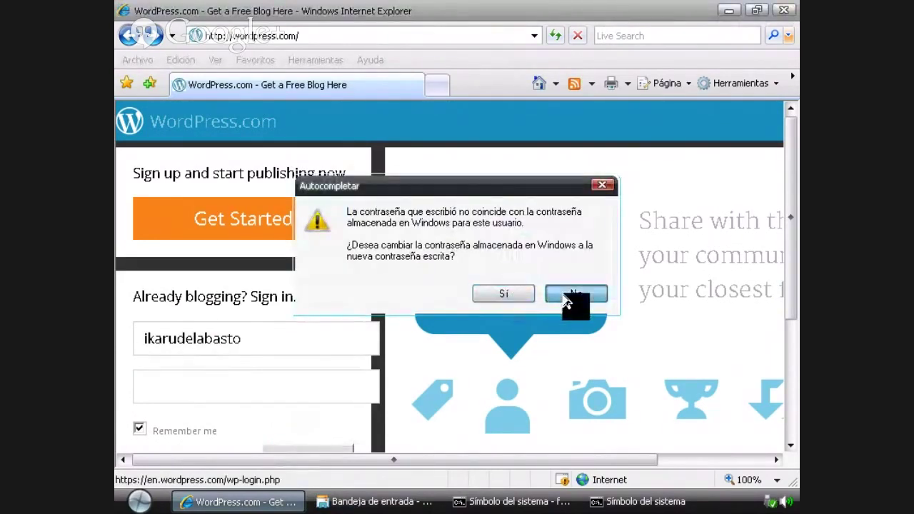
{"action": "left_click", "coordinate": [576, 295]}
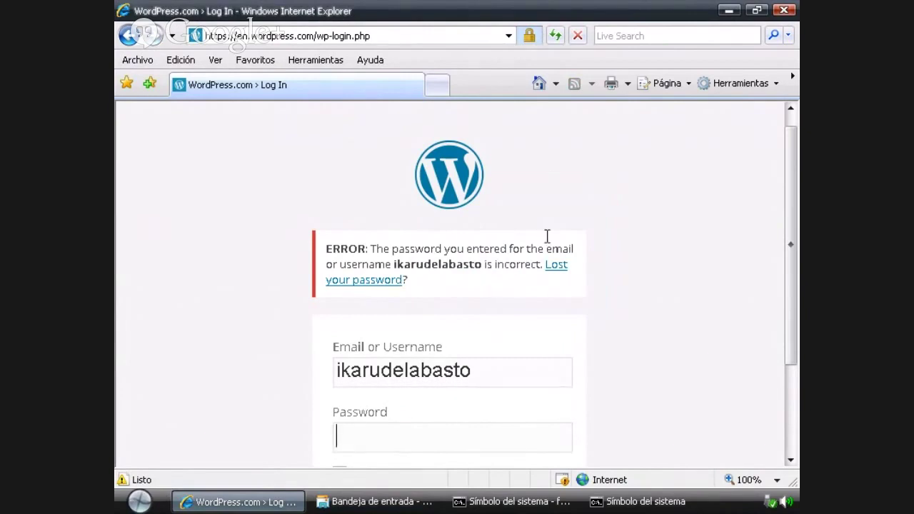
Re-enter the password and resubmit the login.
{"action": "type", "text": "*********"}
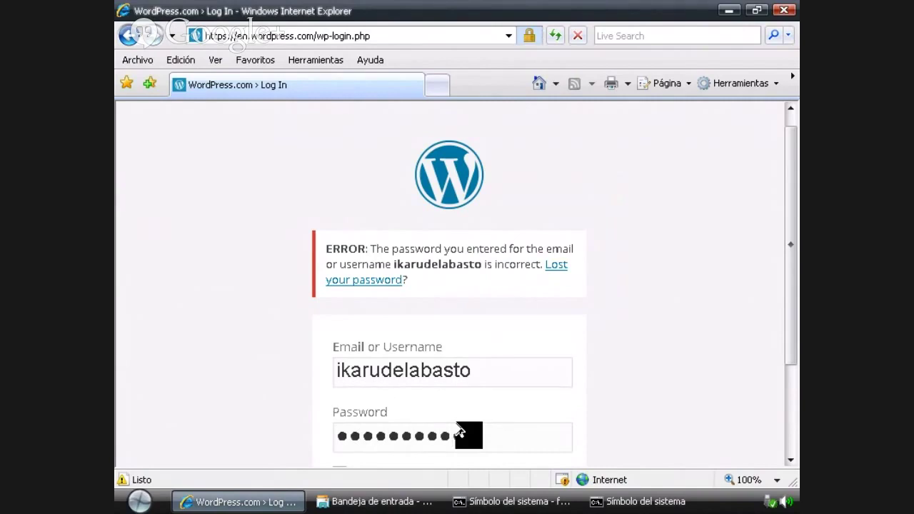
{"action": "type", "text": "*"}
{"action": "scroll", "coordinate": [464, 429], "scroll_direction": "down", "scroll_amount": 3}
{"action": "left_click", "coordinate": [552, 363]}
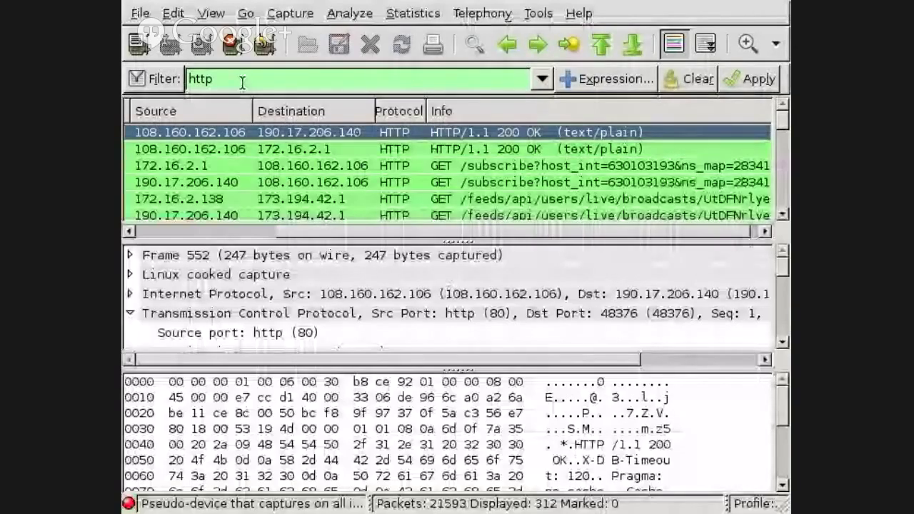
Stop the http-filtered live capture at 312 displayed packets.
{"action": "left_click", "coordinate": [233, 45]}
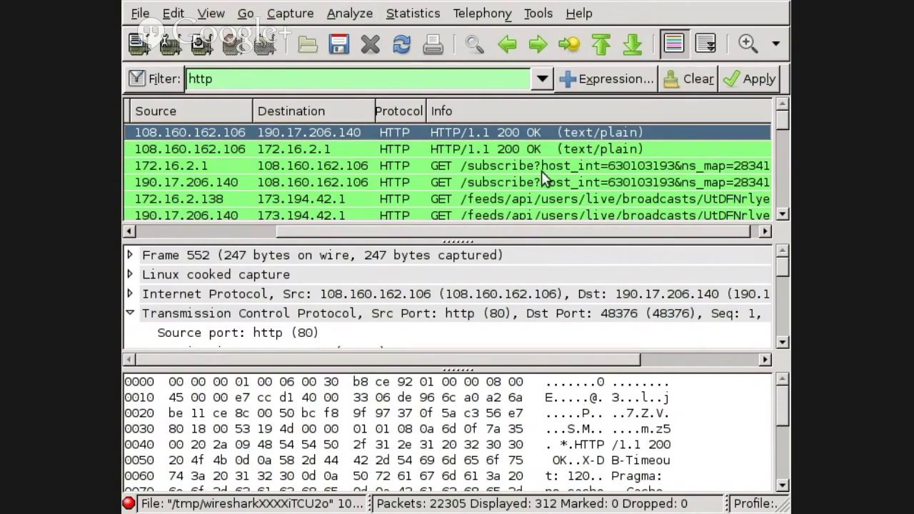
{"action": "scroll", "coordinate": [541, 171], "scroll_direction": "down", "scroll_amount": 3}
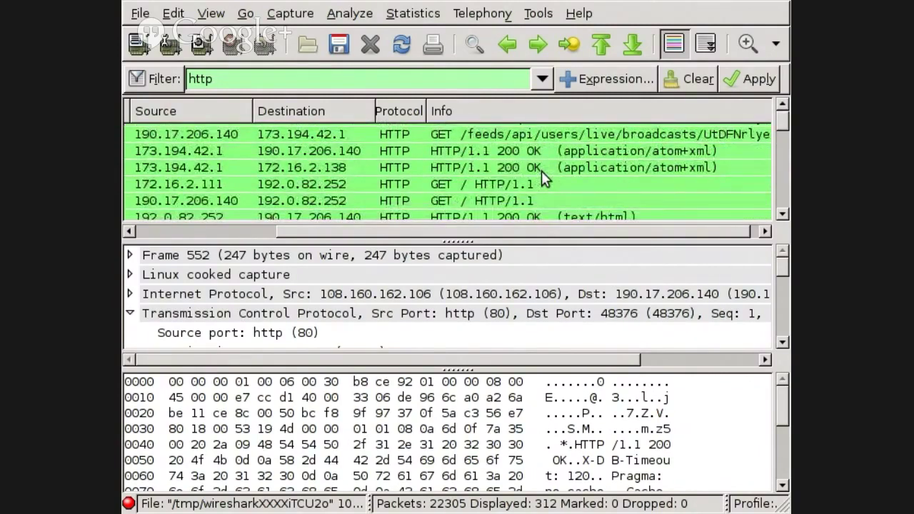
{"action": "scroll", "coordinate": [541, 170], "scroll_direction": "down", "scroll_amount": 2}
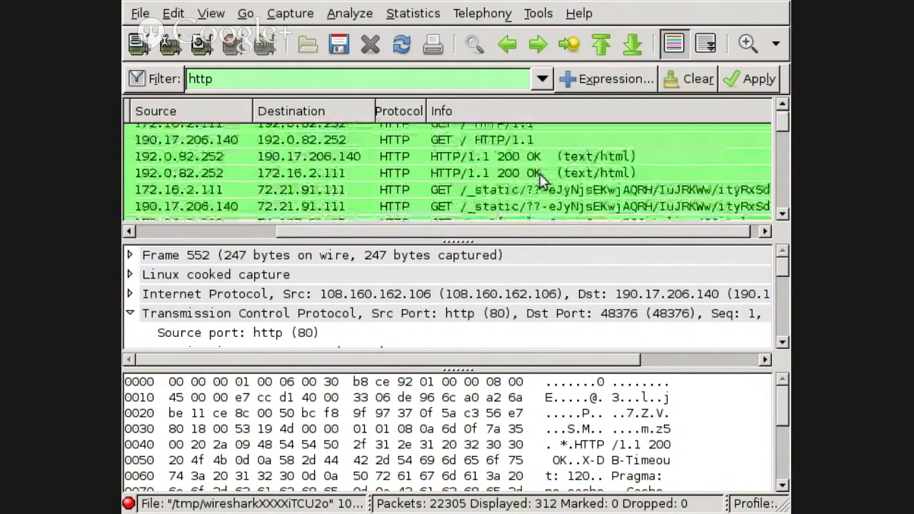
{"action": "scroll", "coordinate": [541, 178], "scroll_direction": "down", "scroll_amount": 6}
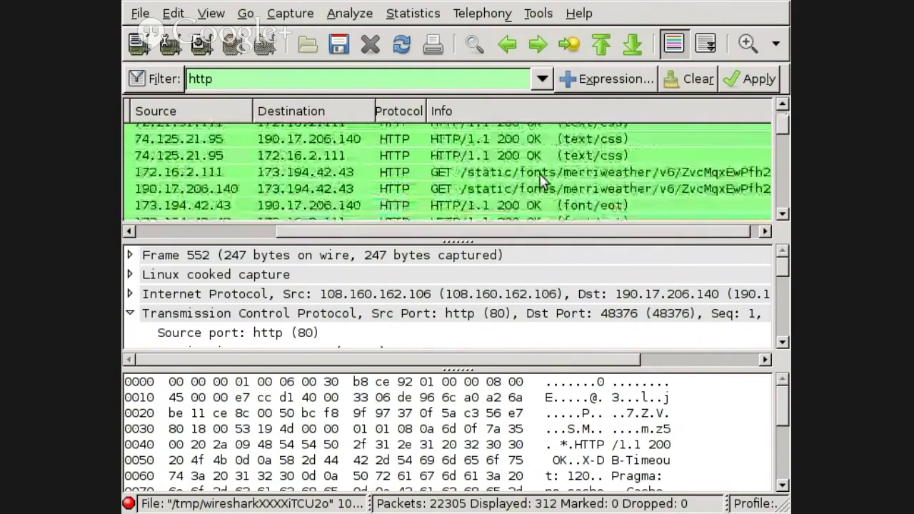
{"action": "scroll", "coordinate": [541, 180], "scroll_direction": "down", "scroll_amount": 6}
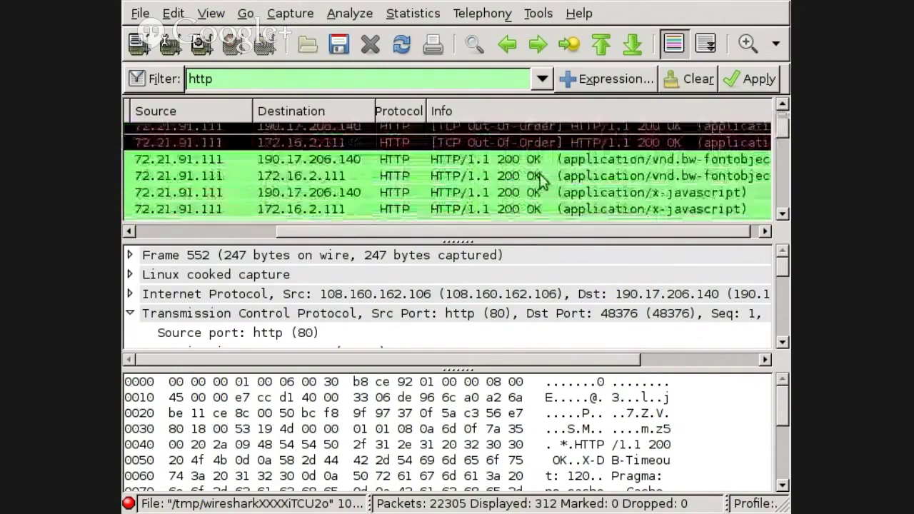
{"action": "scroll", "coordinate": [541, 182], "scroll_direction": "down", "scroll_amount": 8}
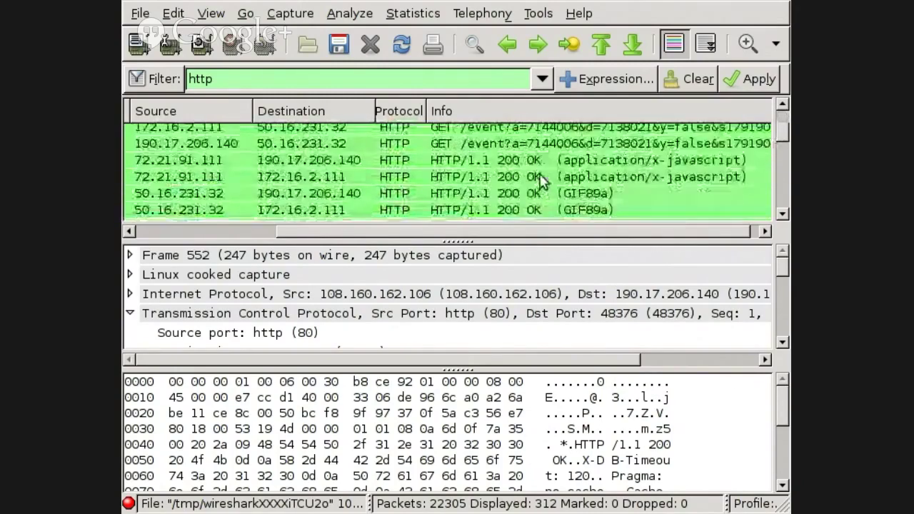
{"action": "scroll", "coordinate": [541, 182], "scroll_direction": "down", "scroll_amount": 8}
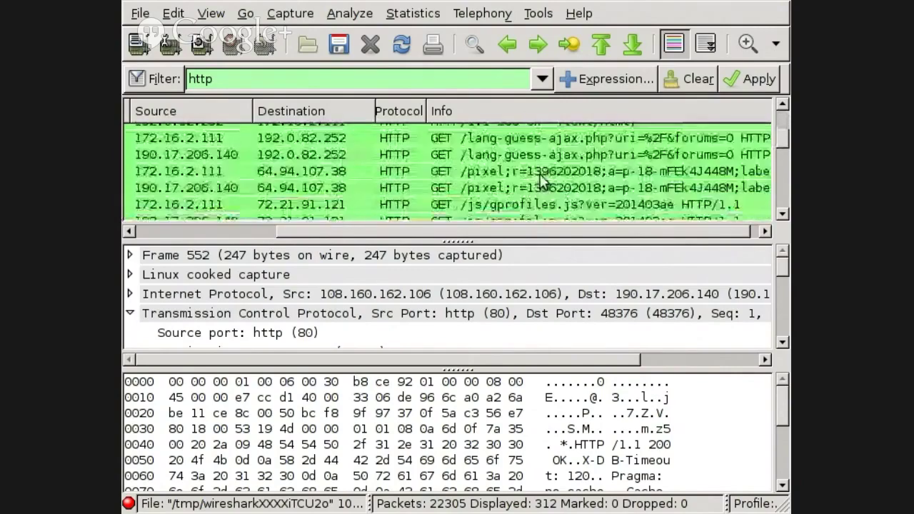
{"action": "scroll", "coordinate": [540, 181], "scroll_direction": "down", "scroll_amount": 8}
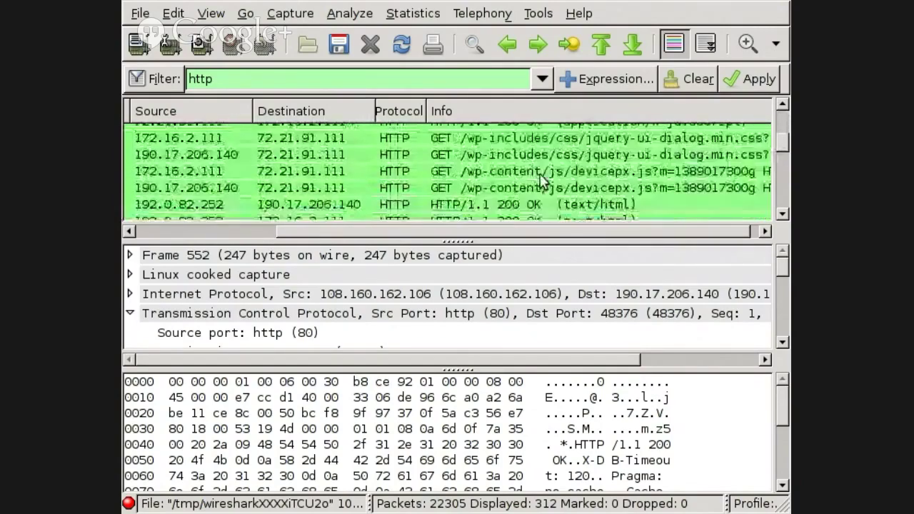
{"action": "scroll", "coordinate": [541, 181], "scroll_direction": "down", "scroll_amount": 8}
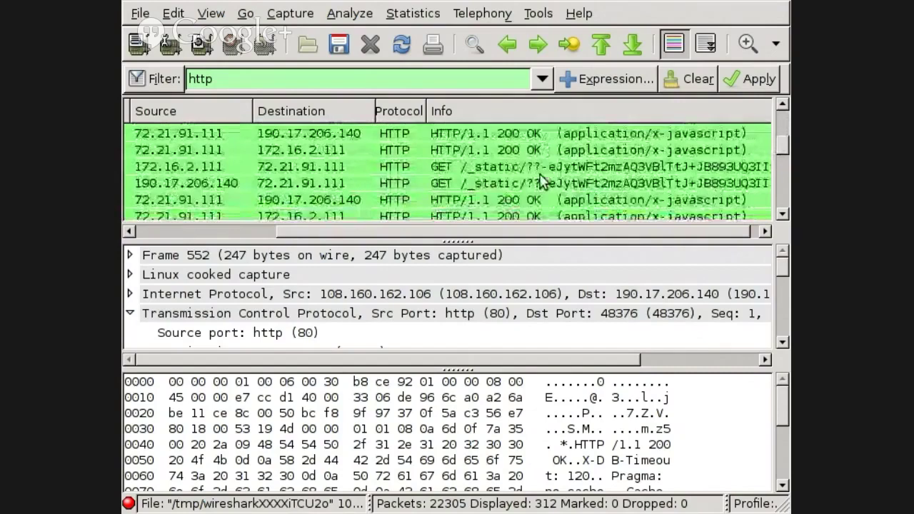
{"action": "scroll", "coordinate": [541, 180], "scroll_direction": "down", "scroll_amount": 8}
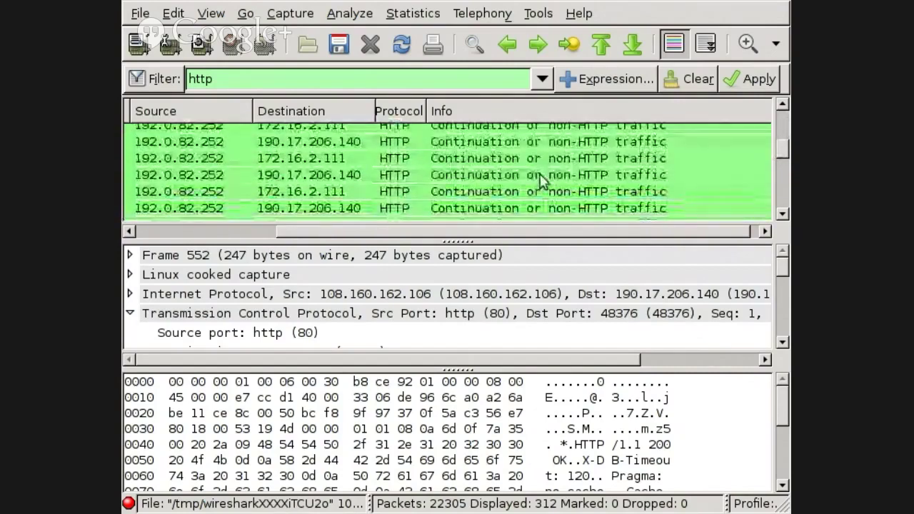
{"action": "scroll", "coordinate": [541, 177], "scroll_direction": "down", "scroll_amount": 2}
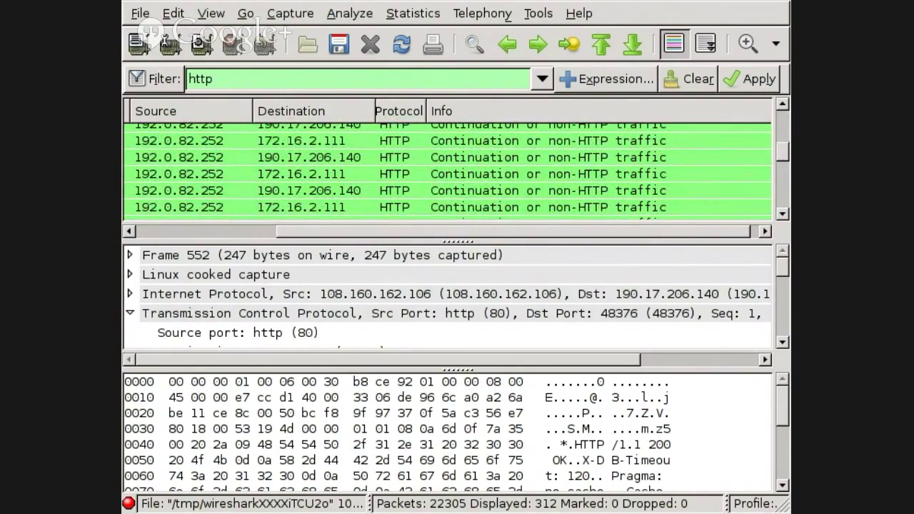
Restart the capture with an empty packet list, stop it, and place the caret in the http filter.
{"action": "key", "text": "ctrl+r"}
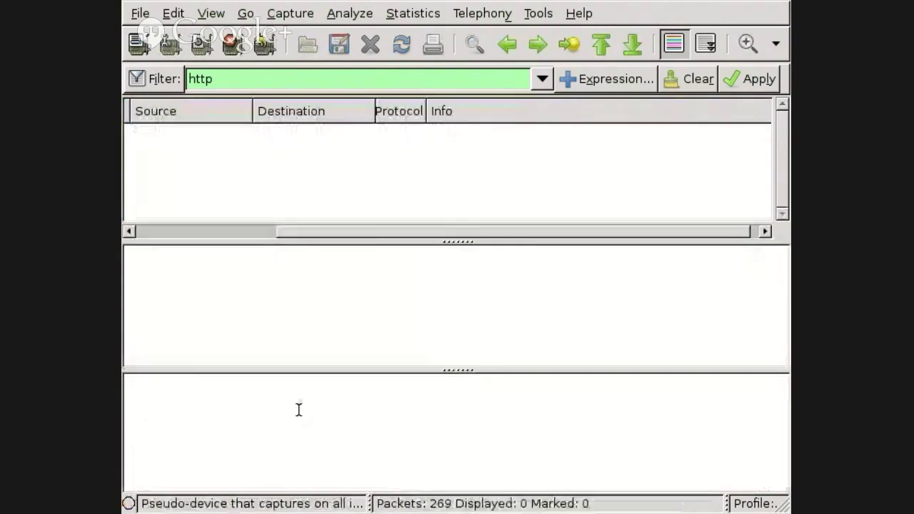
{"action": "left_click", "coordinate": [233, 47]}
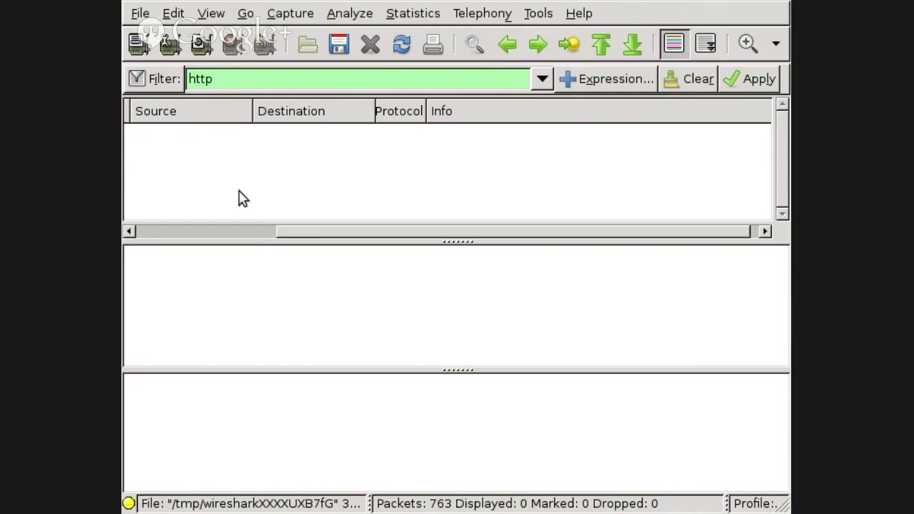
{"action": "left_click", "coordinate": [268, 75]}
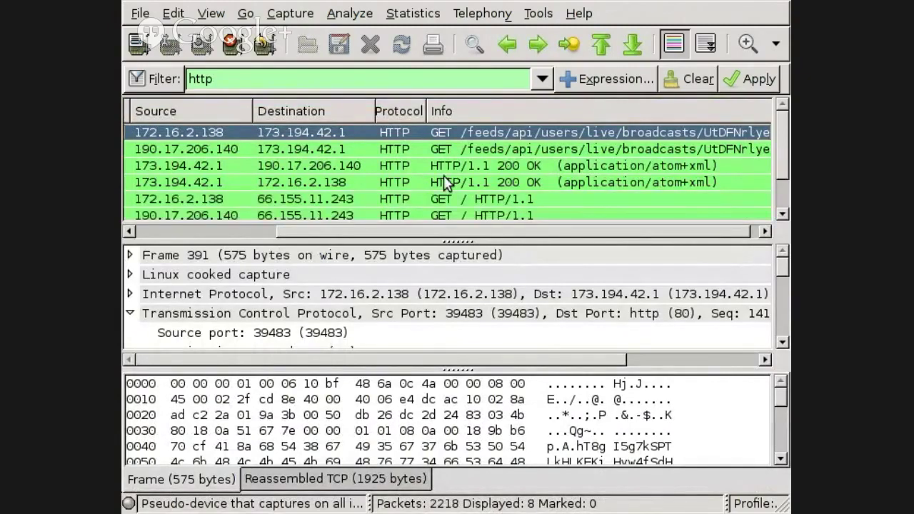
Scroll the HTTP packet list and jump to a GET request containing a User-Agent header.
{"action": "scroll", "coordinate": [564, 178], "scroll_direction": "down", "scroll_amount": 5}
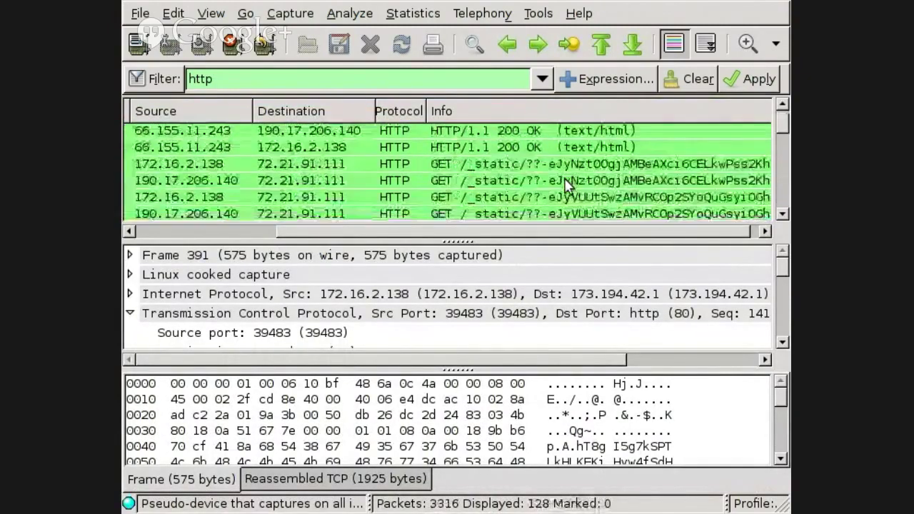
{"action": "scroll", "coordinate": [564, 178], "scroll_direction": "down", "scroll_amount": 8}
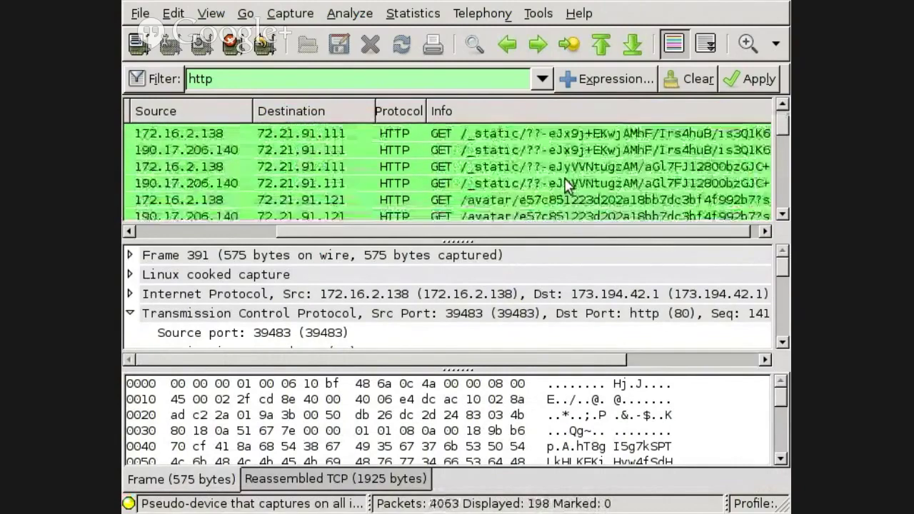
{"action": "scroll", "coordinate": [566, 179], "scroll_direction": "down", "scroll_amount": 8}
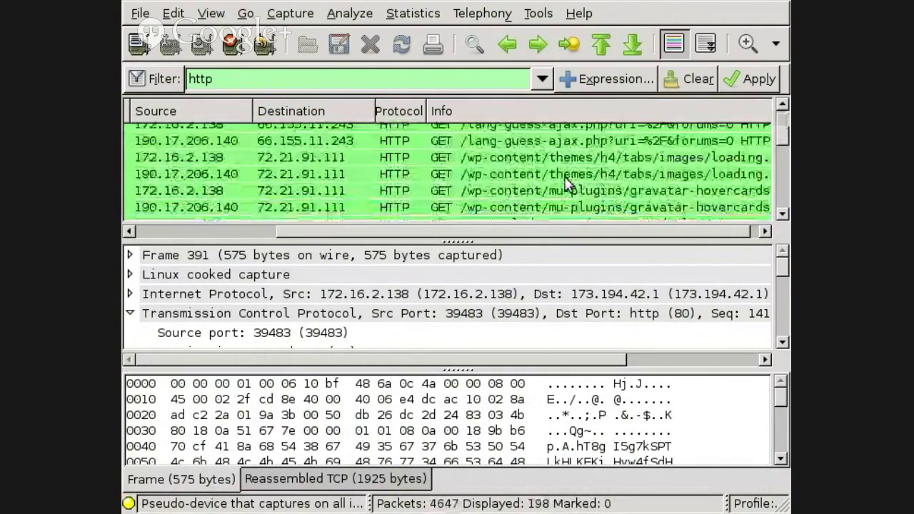
{"action": "scroll", "coordinate": [565, 182], "scroll_direction": "down", "scroll_amount": 8}
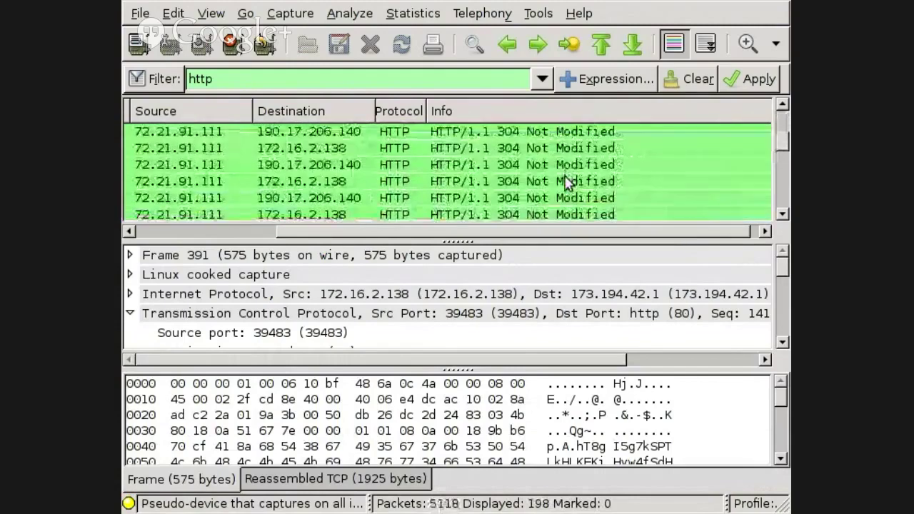
{"action": "scroll", "coordinate": [565, 182], "scroll_direction": "down", "scroll_amount": 3}
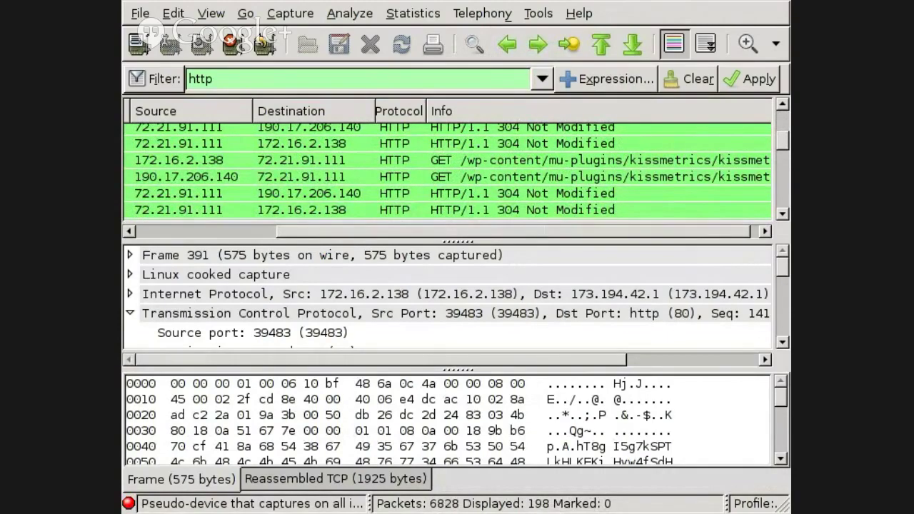
{"action": "key", "text": "ctrl+n"}
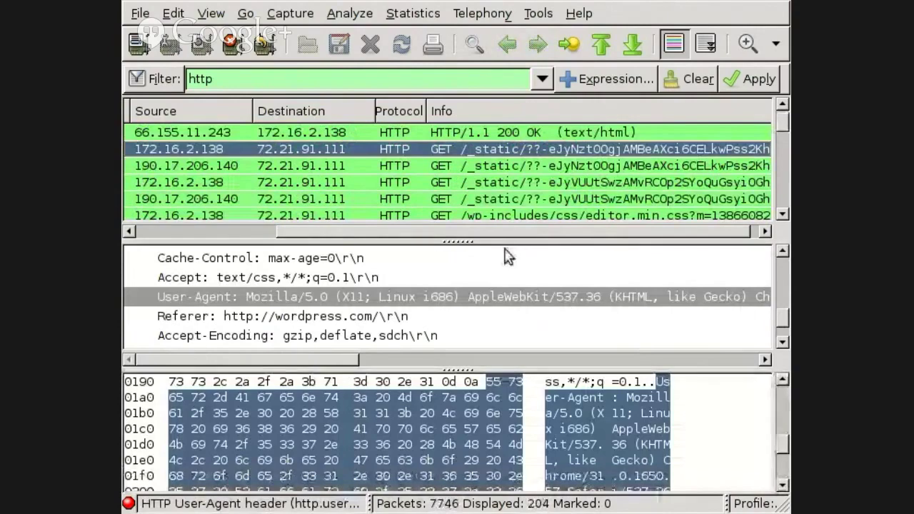
Inspect the Referer and Accept-Language headers in the details pane, then stop the capture.
{"action": "scroll", "coordinate": [473, 230], "scroll_direction": "right", "scroll_amount": 2}
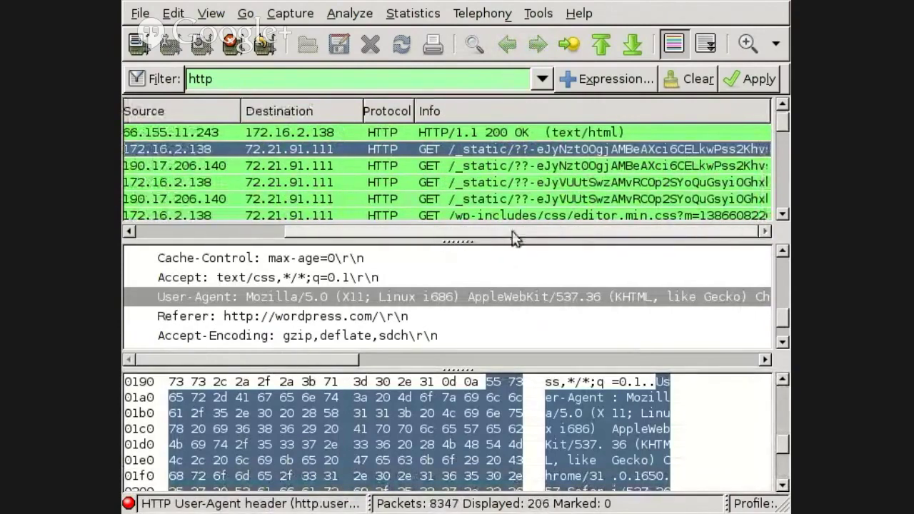
{"action": "scroll", "coordinate": [410, 314], "scroll_direction": "down", "scroll_amount": 1}
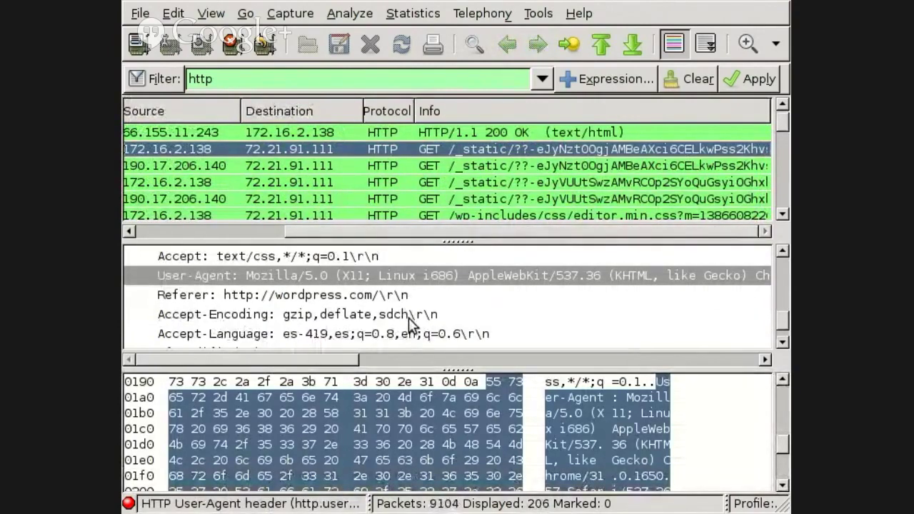
{"action": "scroll", "coordinate": [407, 321], "scroll_direction": "down", "scroll_amount": 2}
{"action": "scroll", "coordinate": [367, 326], "scroll_direction": "up", "scroll_amount": 4}
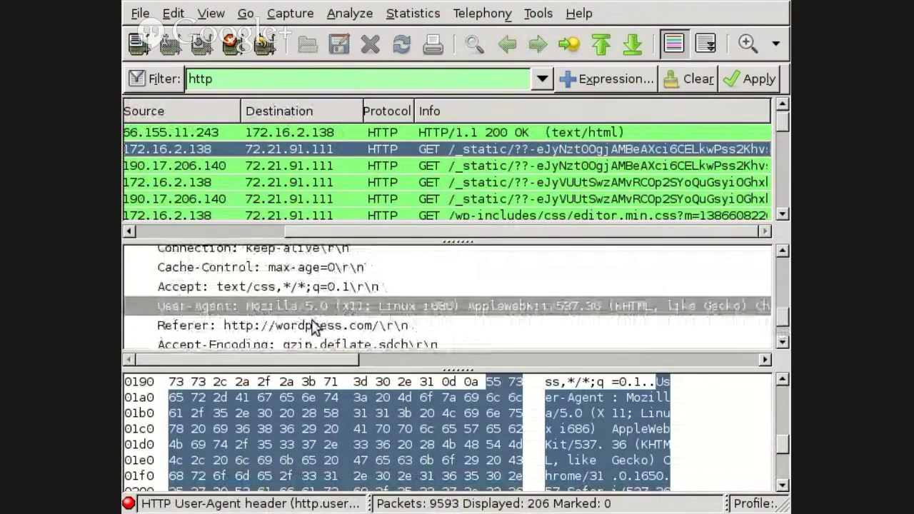
{"action": "left_click_drag", "start_coordinate": [305, 360], "coordinate": [246, 371]}
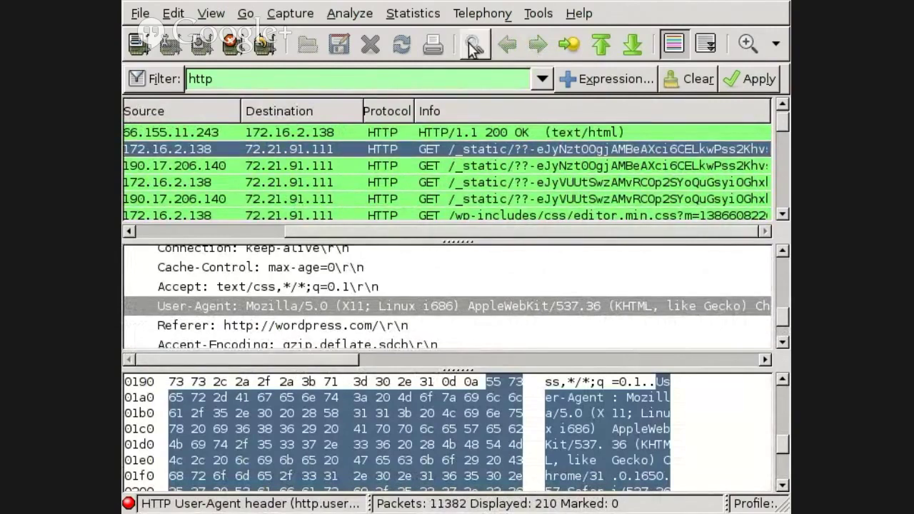
{"action": "left_click", "coordinate": [230, 44]}
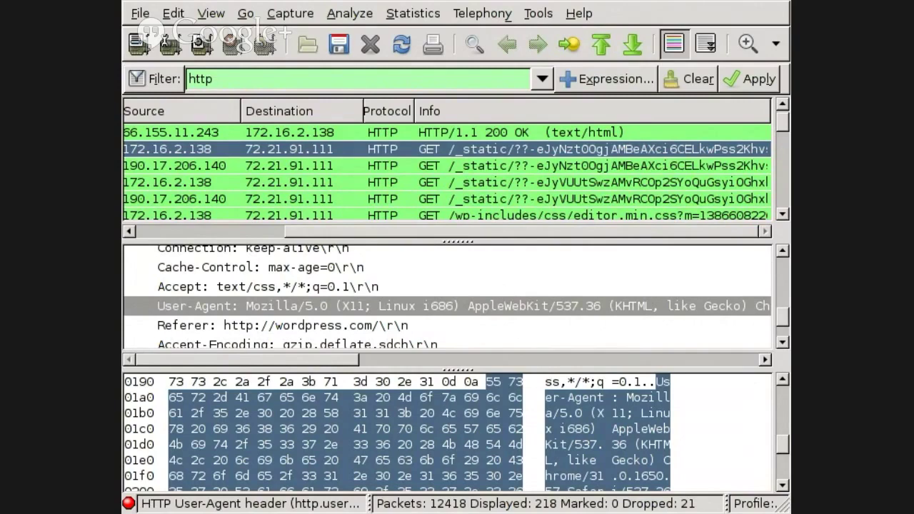
Start a fresh http-filtered live capture with Ctrl+E, review it, then restart it again.
{"action": "key", "text": "ctrl+e"}
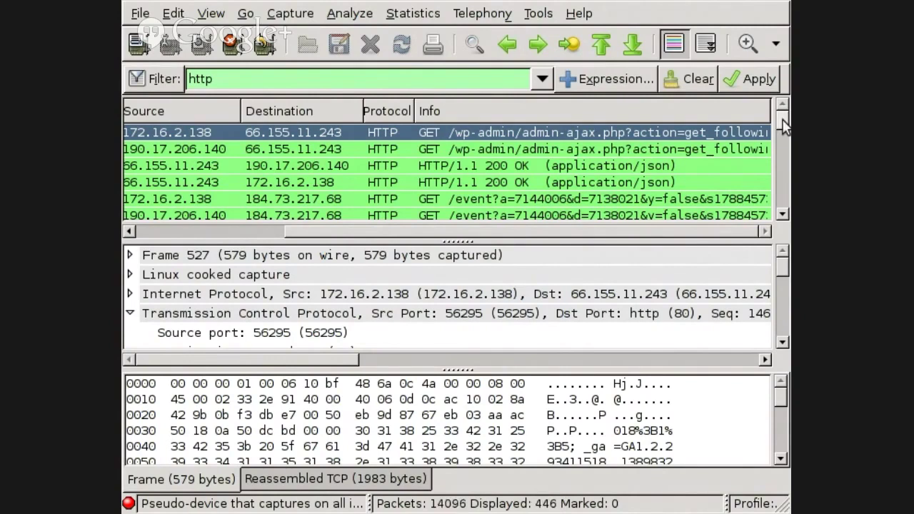
{"action": "left_click_drag", "start_coordinate": [781, 116], "coordinate": [781, 196]}
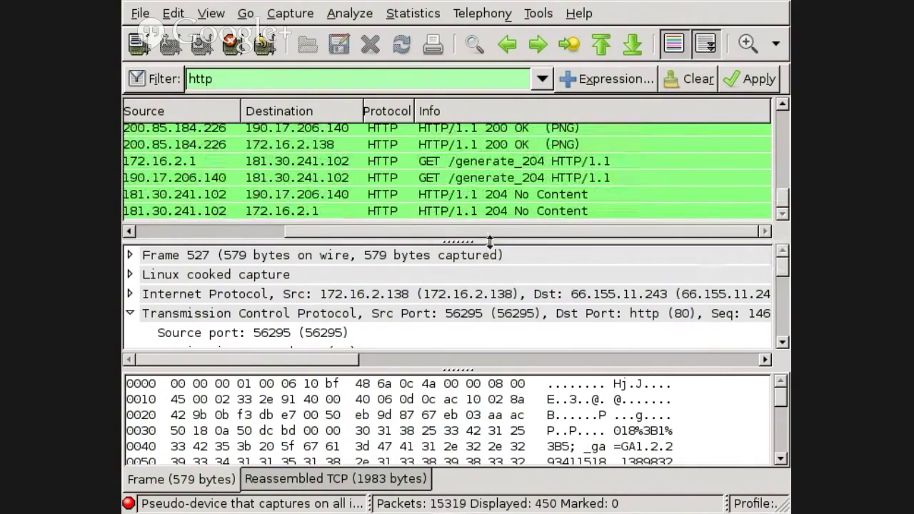
{"action": "left_click_drag", "start_coordinate": [383, 232], "coordinate": [150, 237]}
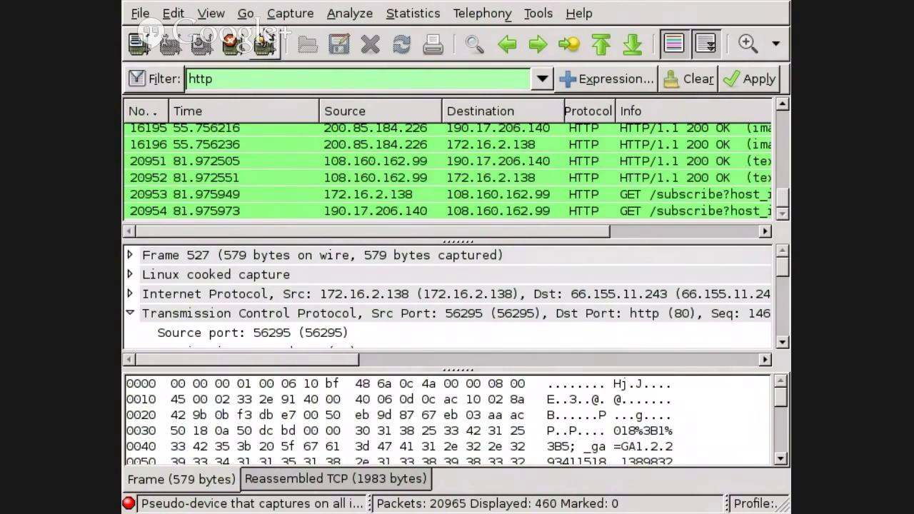
{"action": "left_click", "coordinate": [263, 46]}
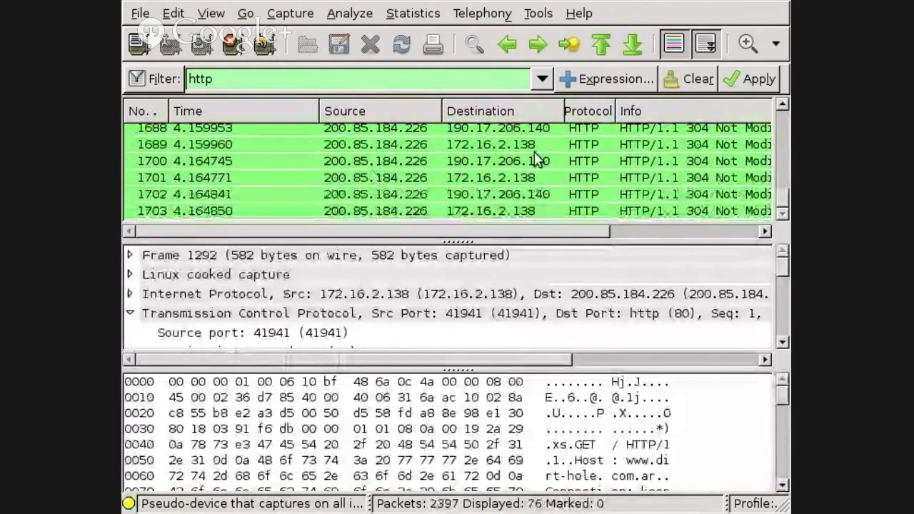
Restart the capture from scratch and bring the earlier POST rows to 200.85.184.226 back into view.
{"action": "left_click", "coordinate": [265, 48]}
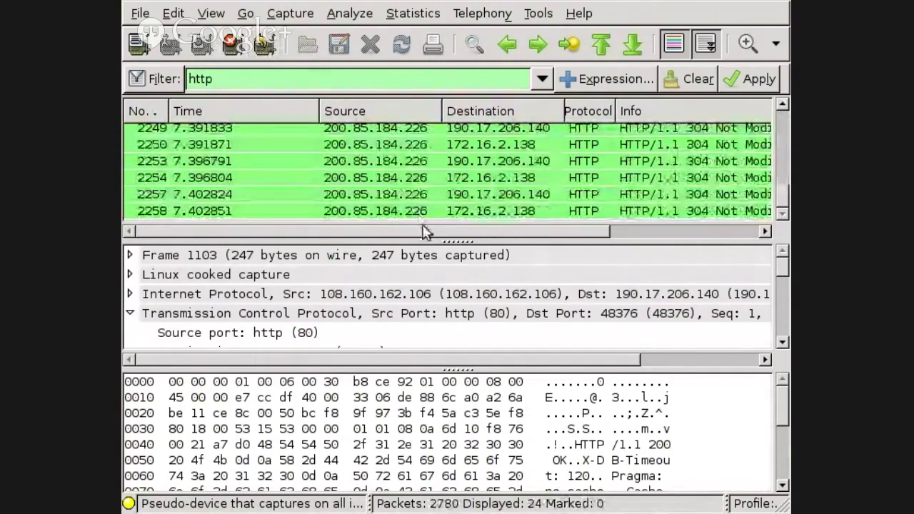
{"action": "left_click_drag", "start_coordinate": [426, 232], "coordinate": [457, 237]}
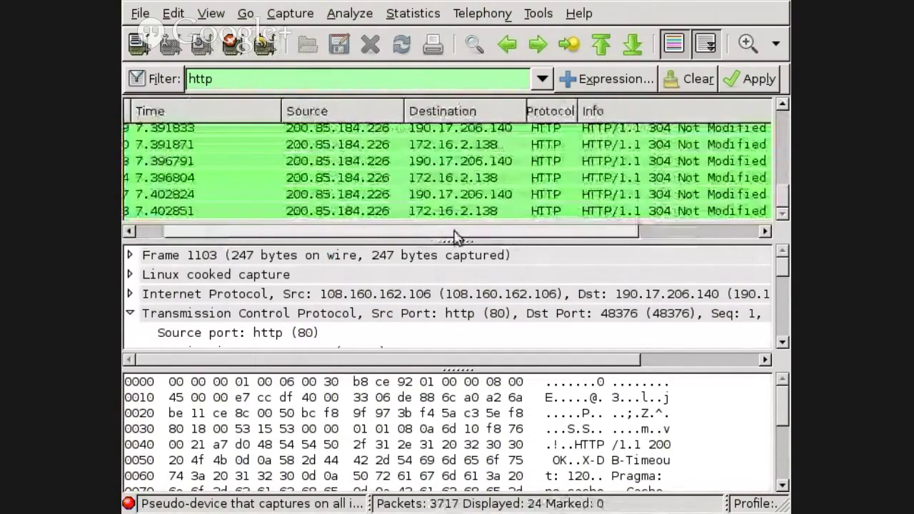
{"action": "scroll", "coordinate": [490, 179], "scroll_direction": "up", "scroll_amount": 5}
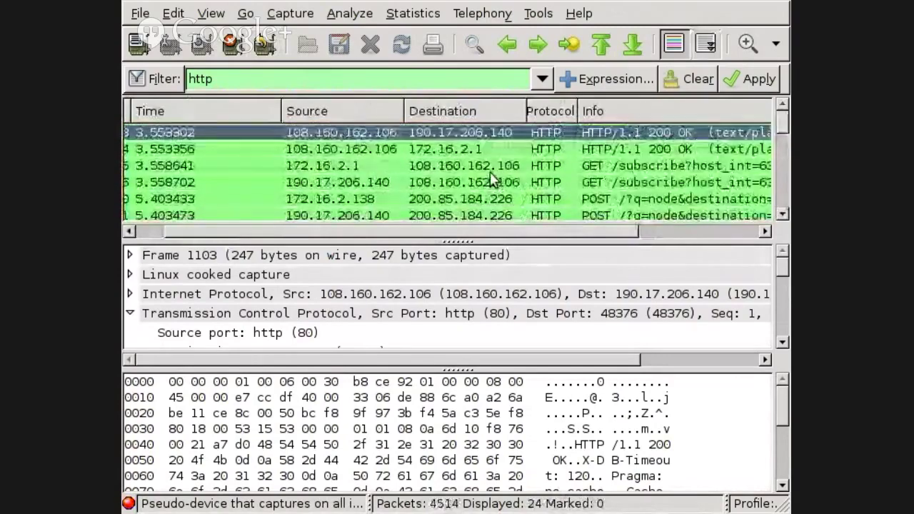
Inspect the POST request to 200.85.184.226 down to its HTTP version field.
{"action": "left_click", "coordinate": [666, 201]}
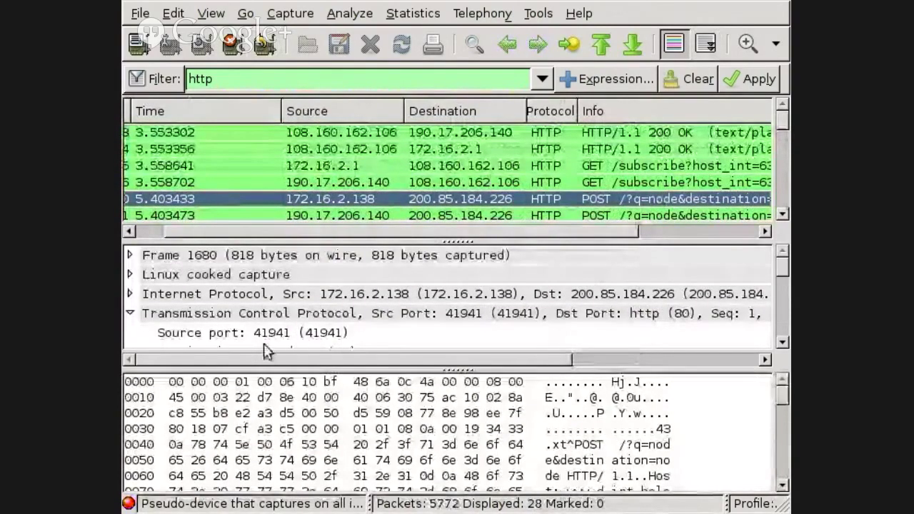
{"action": "scroll", "coordinate": [264, 348], "scroll_direction": "down", "scroll_amount": 5}
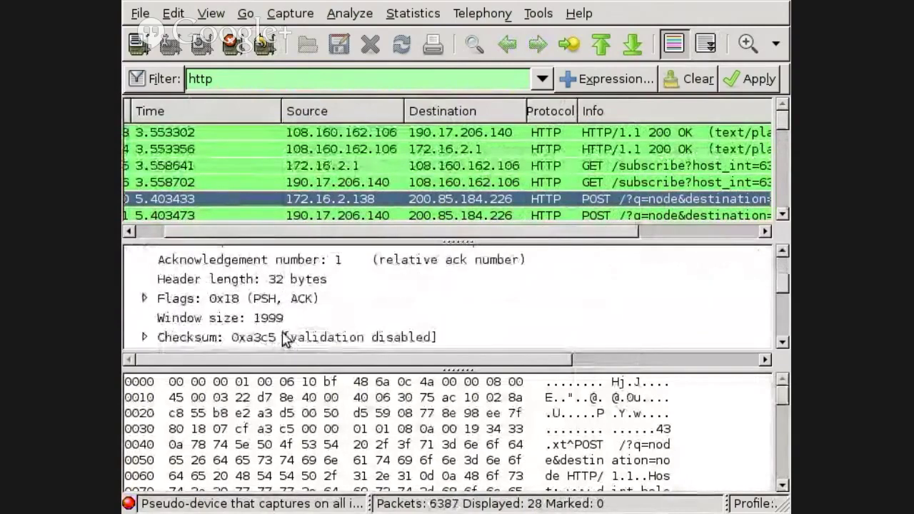
{"action": "scroll", "coordinate": [278, 336], "scroll_direction": "down", "scroll_amount": 4}
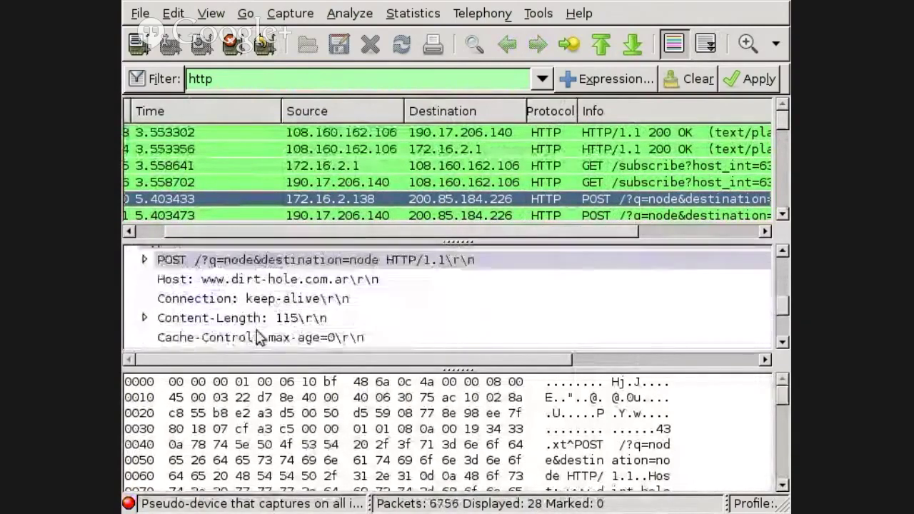
{"action": "scroll", "coordinate": [259, 339], "scroll_direction": "down", "scroll_amount": 2}
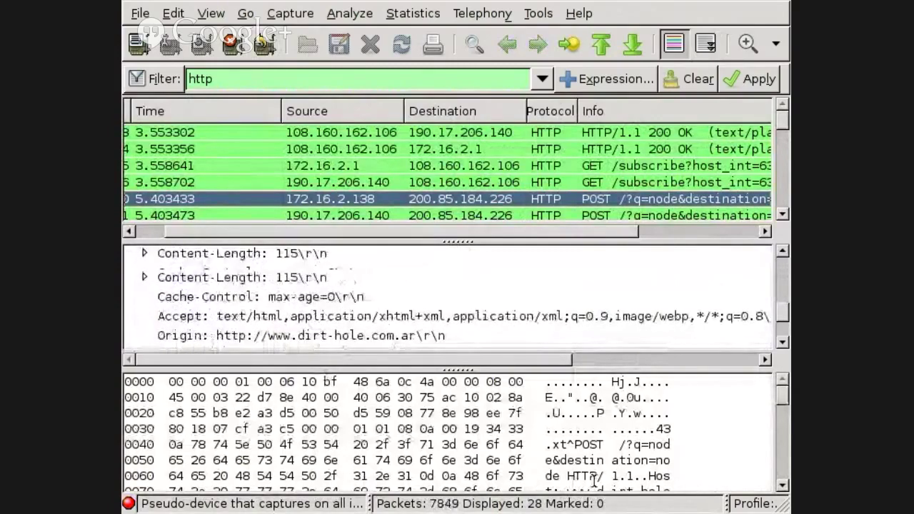
{"action": "left_click", "coordinate": [594, 480]}
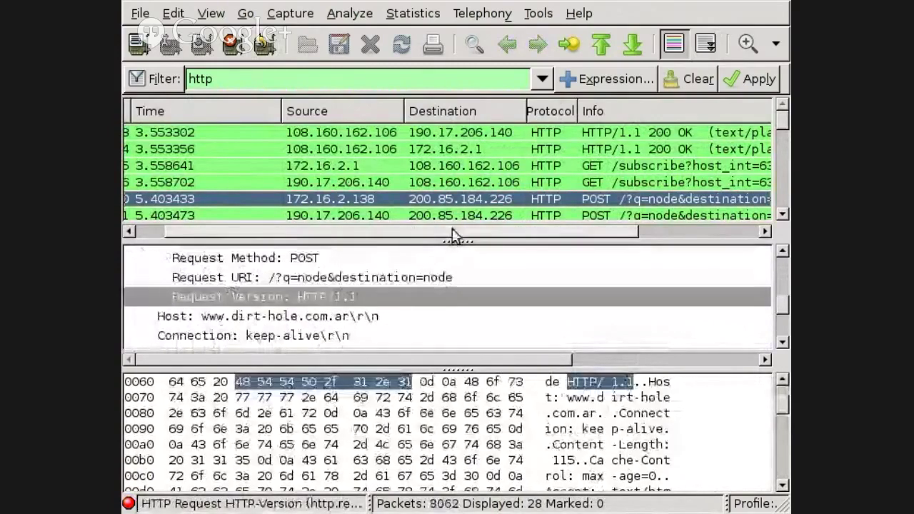
{"action": "left_click_drag", "start_coordinate": [454, 233], "coordinate": [671, 241]}
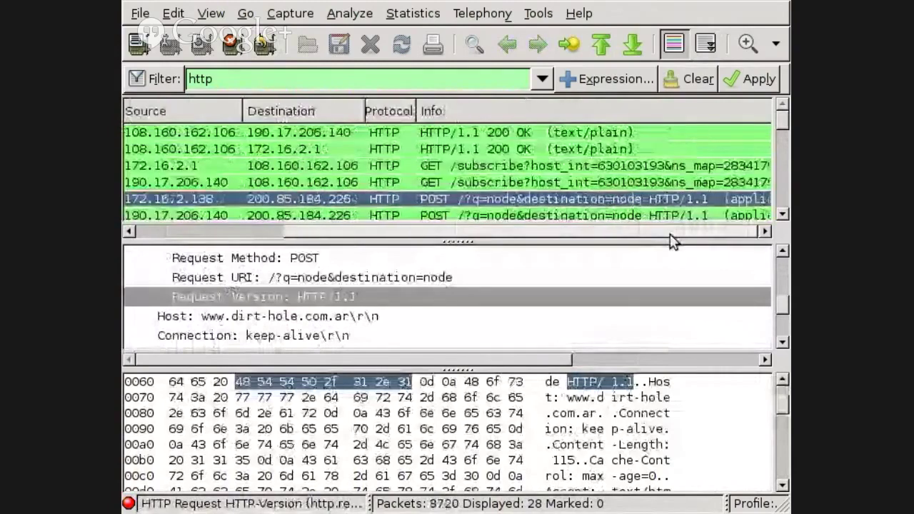
{"action": "scroll", "coordinate": [650, 214], "scroll_direction": "down", "scroll_amount": 1}
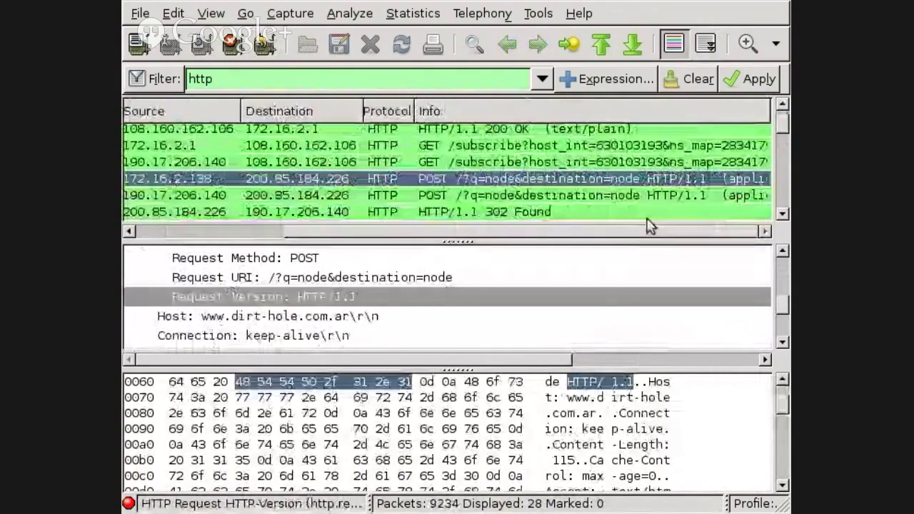
Inspect the headers of the second POST request from 190.17.206.140.
{"action": "left_click", "coordinate": [608, 197]}
{"action": "scroll", "coordinate": [436, 333], "scroll_direction": "down", "scroll_amount": 2}
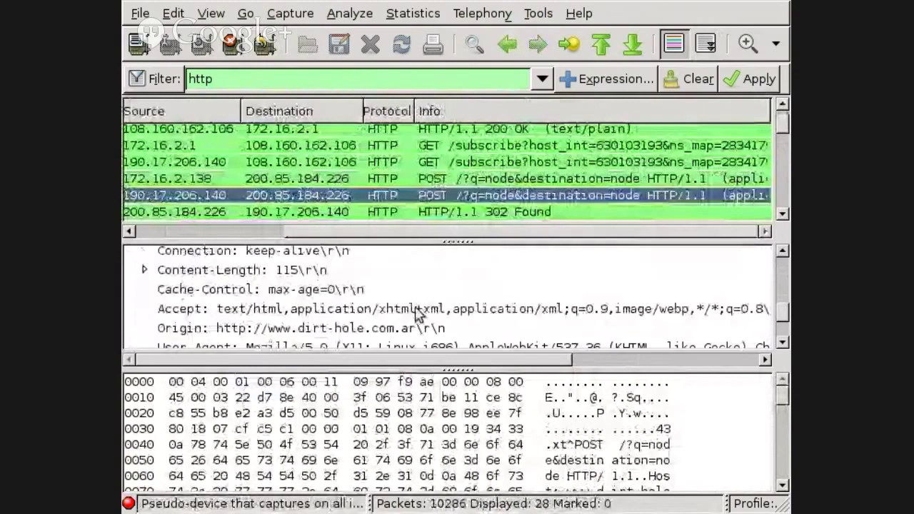
{"action": "scroll", "coordinate": [419, 314], "scroll_direction": "down", "scroll_amount": 1}
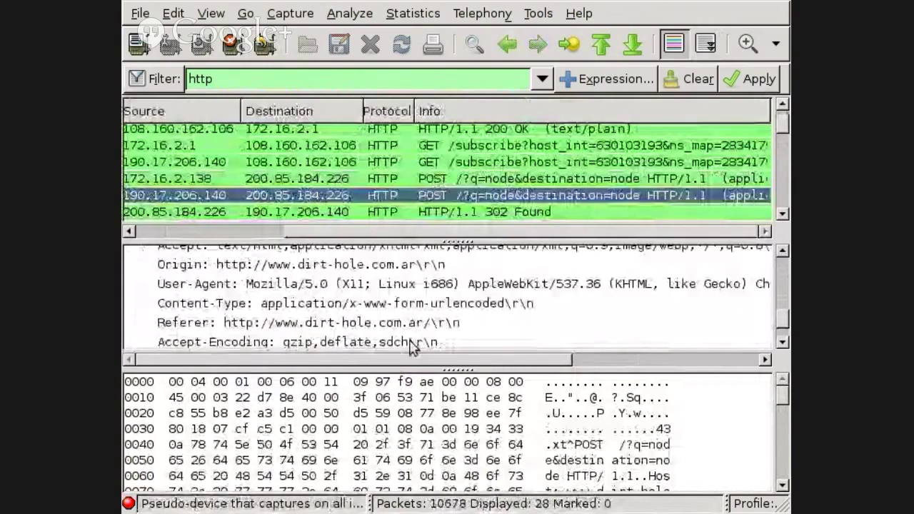
{"action": "scroll", "coordinate": [411, 346], "scroll_direction": "down", "scroll_amount": 2}
{"action": "mouse_move", "coordinate": [420, 360]}
{"action": "left_mouse_down"}
{"action": "mouse_move", "coordinate": [547, 367]}
{"action": "mouse_move", "coordinate": [421, 362]}
{"action": "left_mouse_up"}
Return to the POST from 172.16.2.138 and expand its Content-Length header.
{"action": "left_click", "coordinate": [557, 180]}
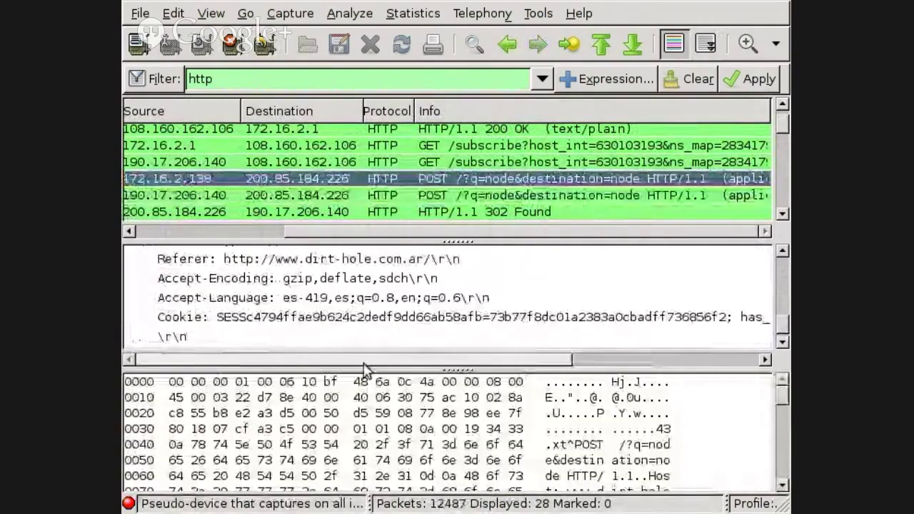
{"action": "scroll", "coordinate": [371, 323], "scroll_direction": "up", "scroll_amount": 3}
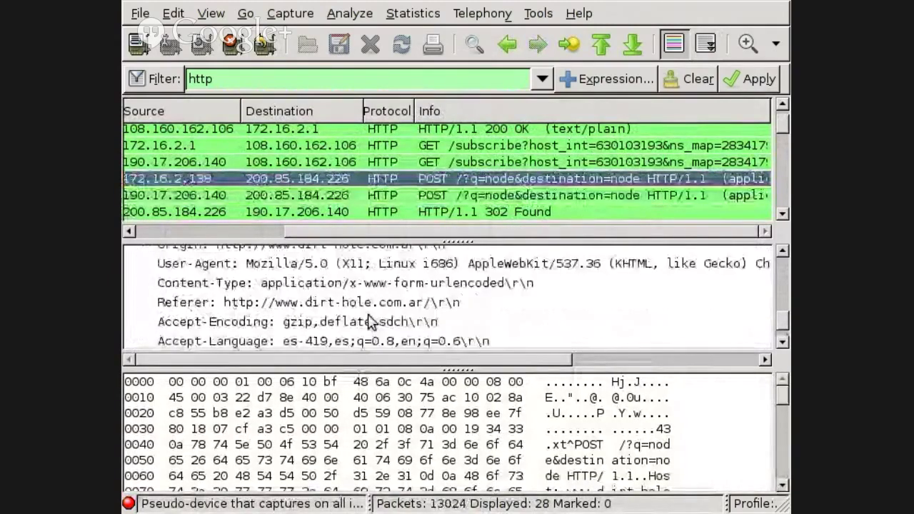
{"action": "scroll", "coordinate": [371, 325], "scroll_direction": "up", "scroll_amount": 2}
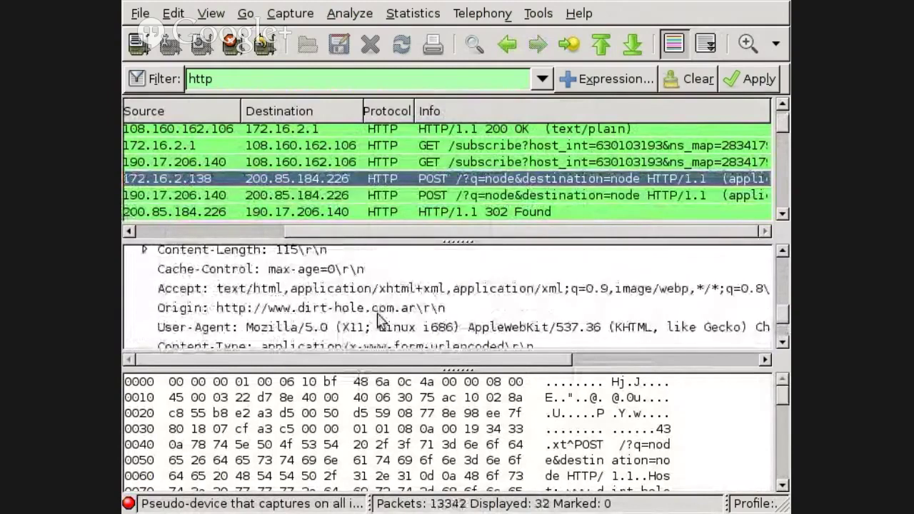
{"action": "left_click", "coordinate": [145, 314]}
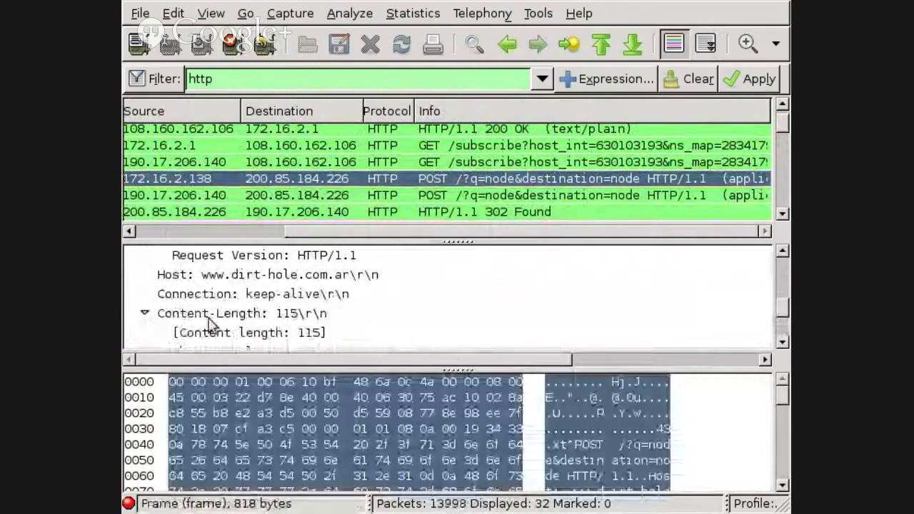
{"action": "scroll", "coordinate": [259, 314], "scroll_direction": "down", "scroll_amount": 3}
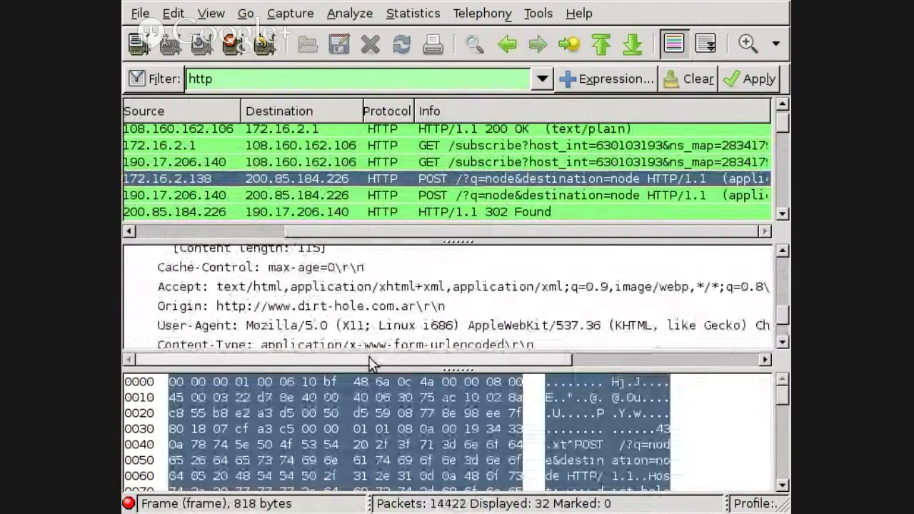
{"action": "left_click_drag", "start_coordinate": [370, 360], "coordinate": [242, 325]}
{"action": "scroll", "coordinate": [506, 340], "scroll_direction": "down", "scroll_amount": 1}
{"action": "scroll", "coordinate": [243, 324], "scroll_direction": "up", "scroll_amount": 4}
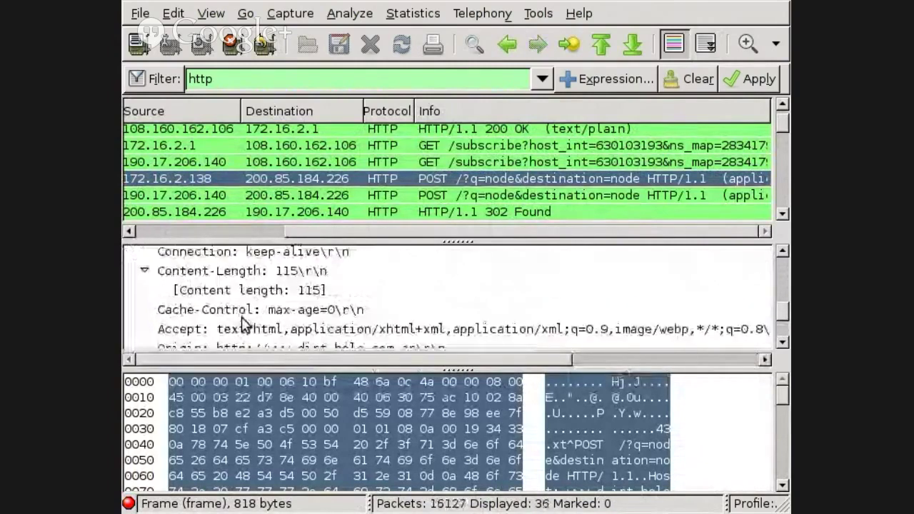
{"action": "scroll", "coordinate": [243, 325], "scroll_direction": "up", "scroll_amount": 2}
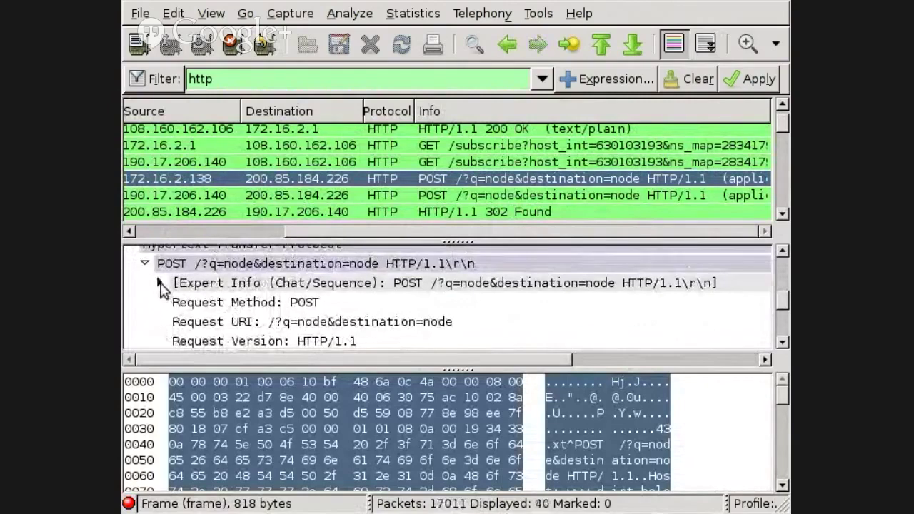
Expand the POST line's Expert Info, then inspect the 200 OK response to 172.16.2.1.
{"action": "left_click", "coordinate": [159, 283]}
{"action": "scroll", "coordinate": [227, 295], "scroll_direction": "down", "scroll_amount": 1}
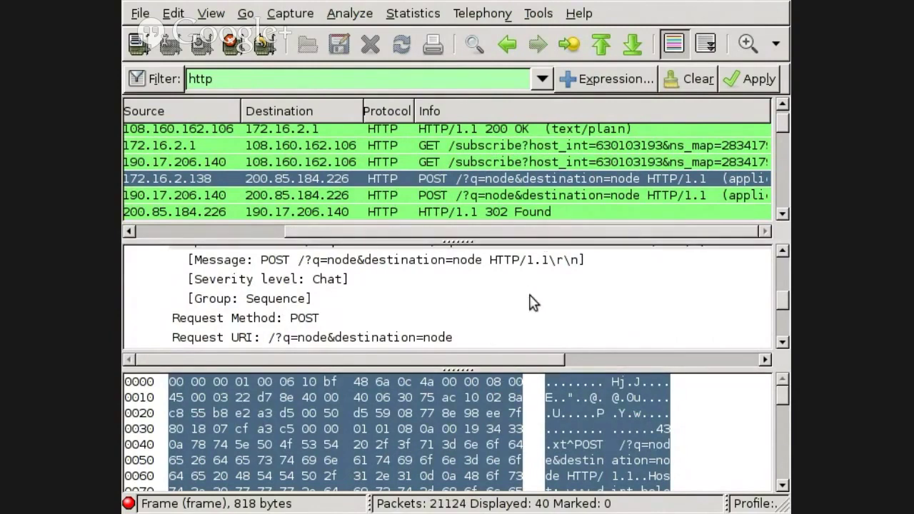
{"action": "scroll", "coordinate": [492, 318], "scroll_direction": "down", "scroll_amount": 2}
{"action": "scroll", "coordinate": [492, 318], "scroll_direction": "down", "scroll_amount": 4}
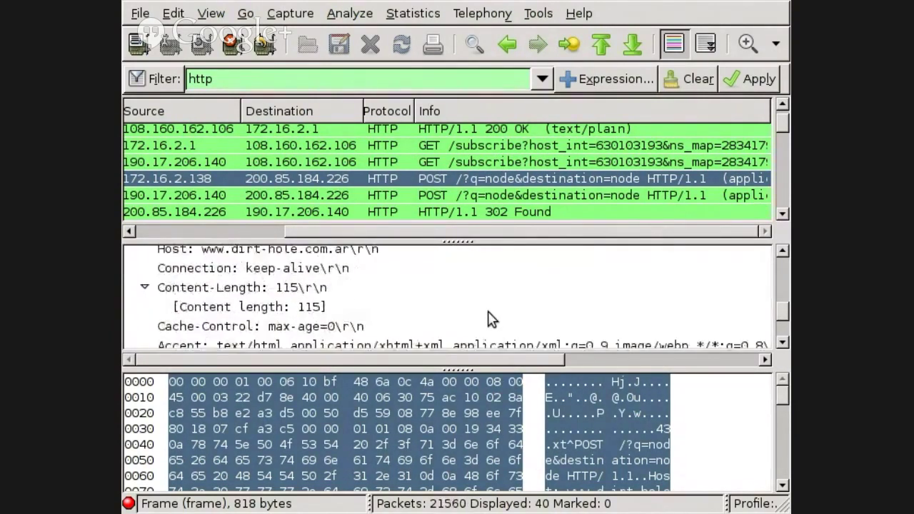
{"action": "scroll", "coordinate": [492, 319], "scroll_direction": "down", "scroll_amount": 2}
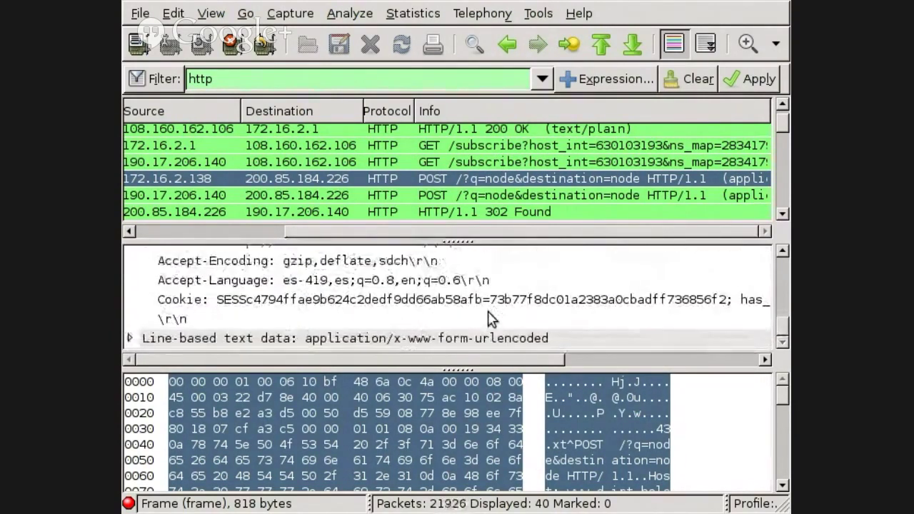
{"action": "left_click_drag", "start_coordinate": [330, 360], "coordinate": [516, 361]}
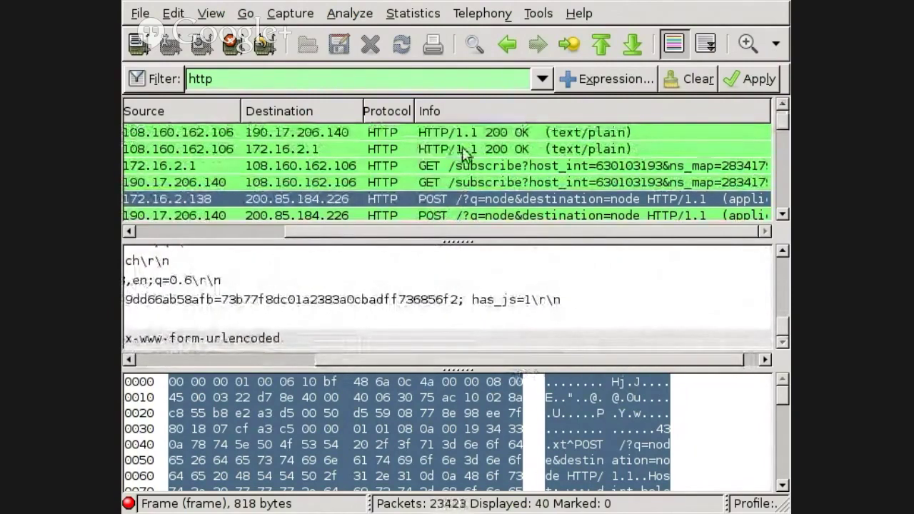
{"action": "left_click", "coordinate": [466, 149]}
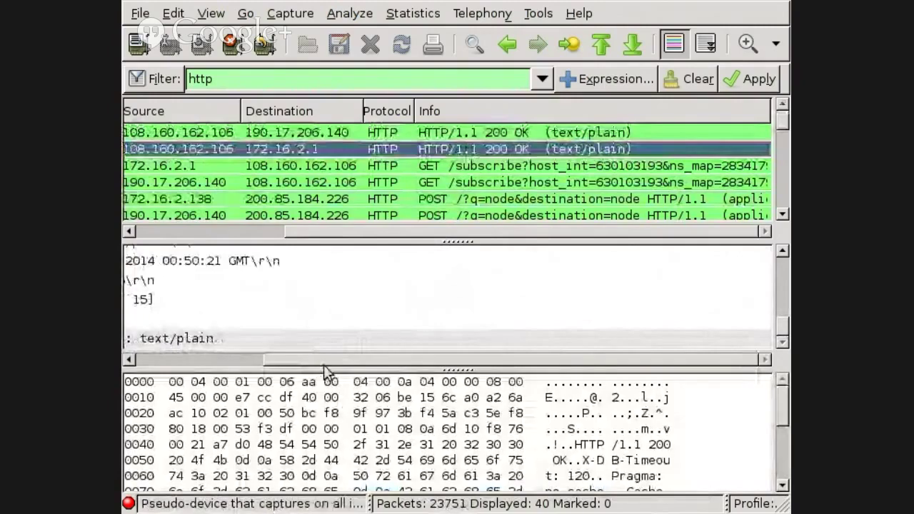
{"action": "left_click_drag", "start_coordinate": [318, 361], "coordinate": [178, 357]}
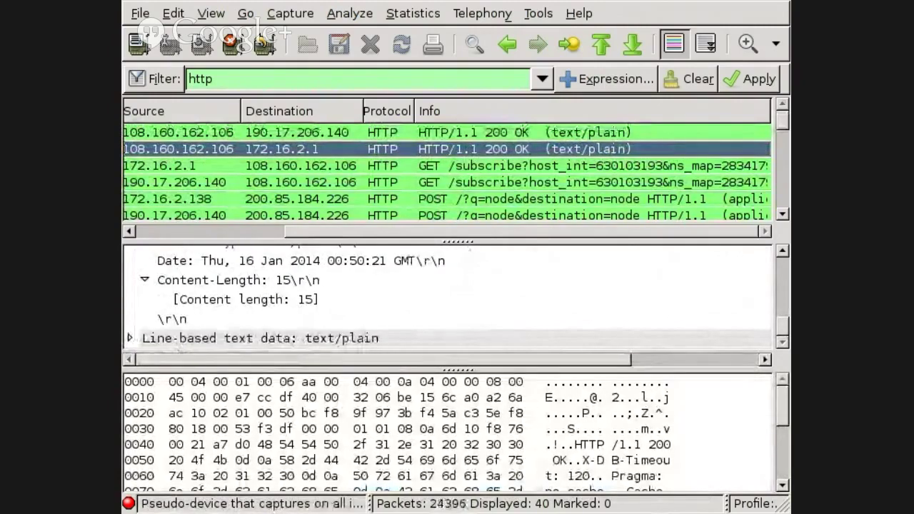
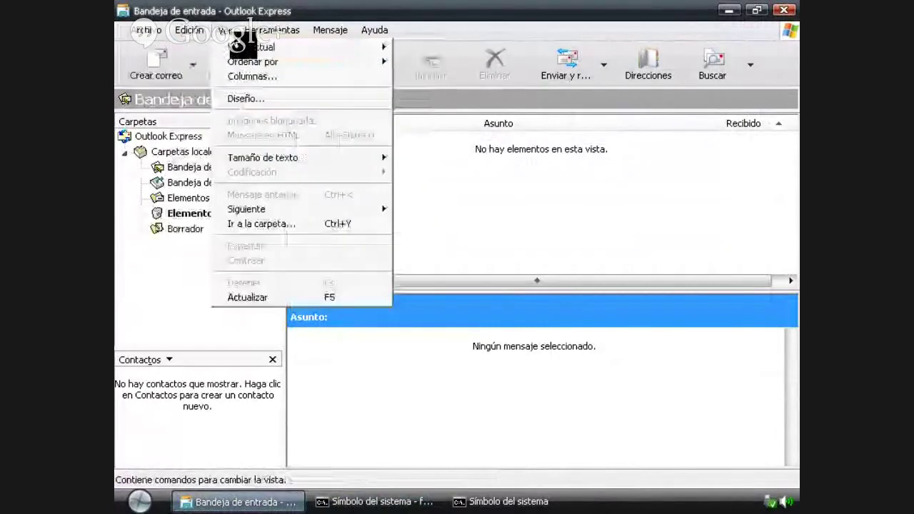
Remove the pop3.redesdelsur.com account from Internet Accounts and start adding a new mail account.
{"action": "mouse_move", "coordinate": [272, 30]}
{"action": "left_click", "coordinate": [271, 151]}
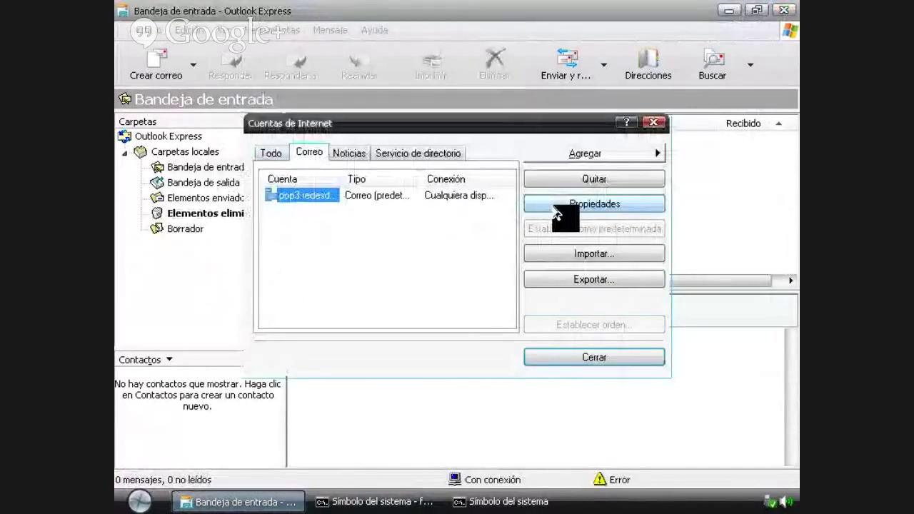
{"action": "left_click", "coordinate": [573, 178]}
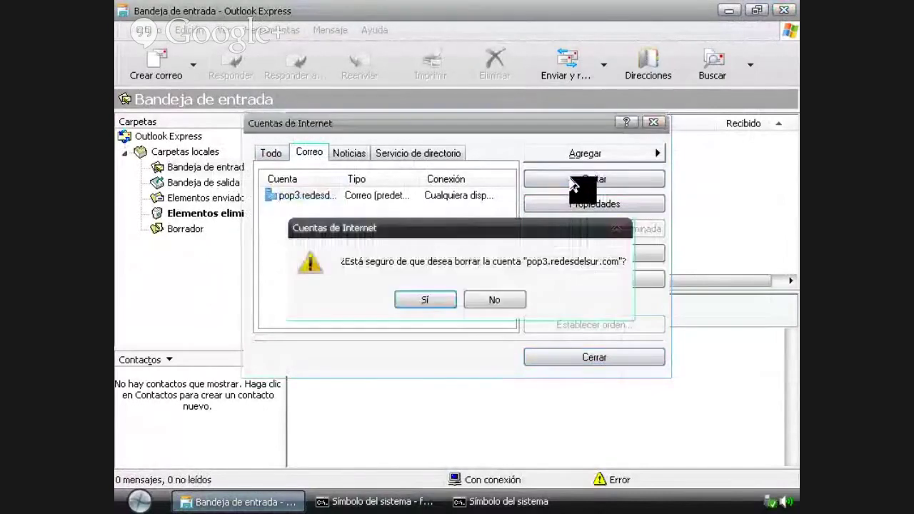
{"action": "left_click", "coordinate": [421, 300]}
{"action": "left_click", "coordinate": [589, 156]}
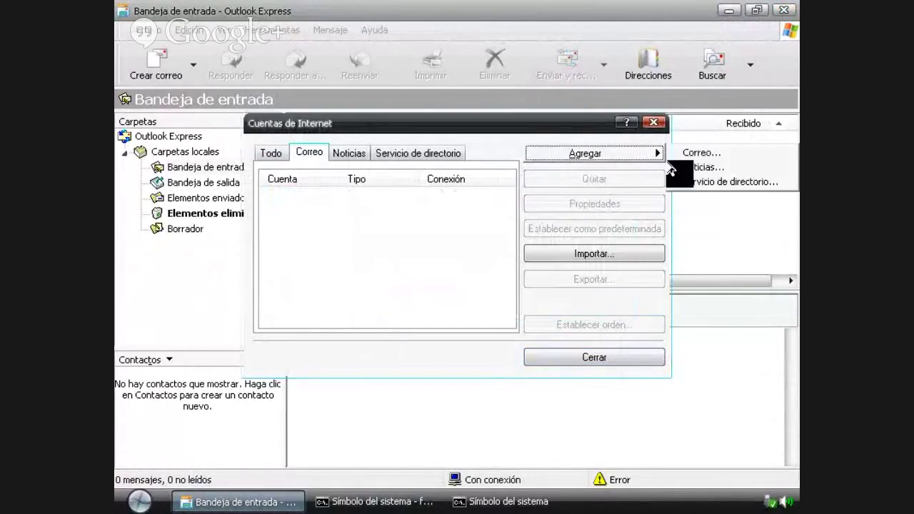
{"action": "left_click", "coordinate": [692, 153]}
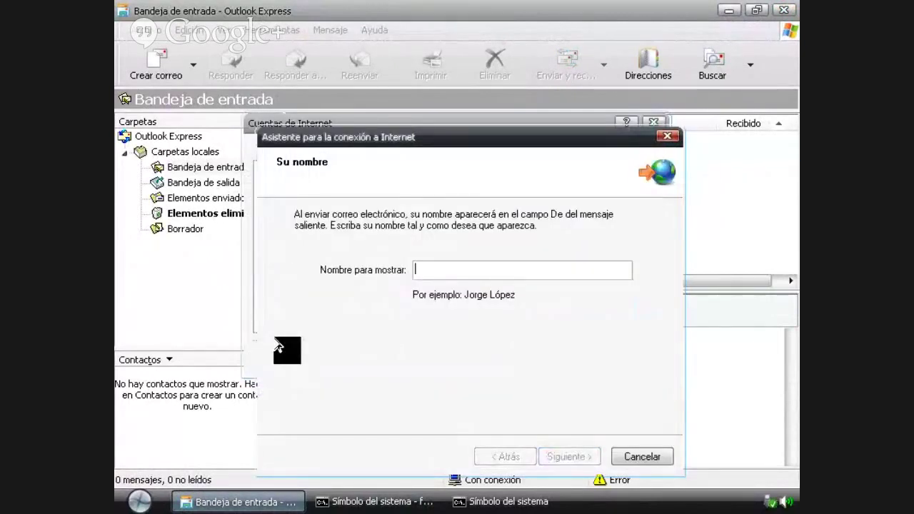
Enter the display name 'De prueba' and the account's e-mail address.
{"action": "type", "text": "De prueba"}
{"action": "key", "text": "Return"}
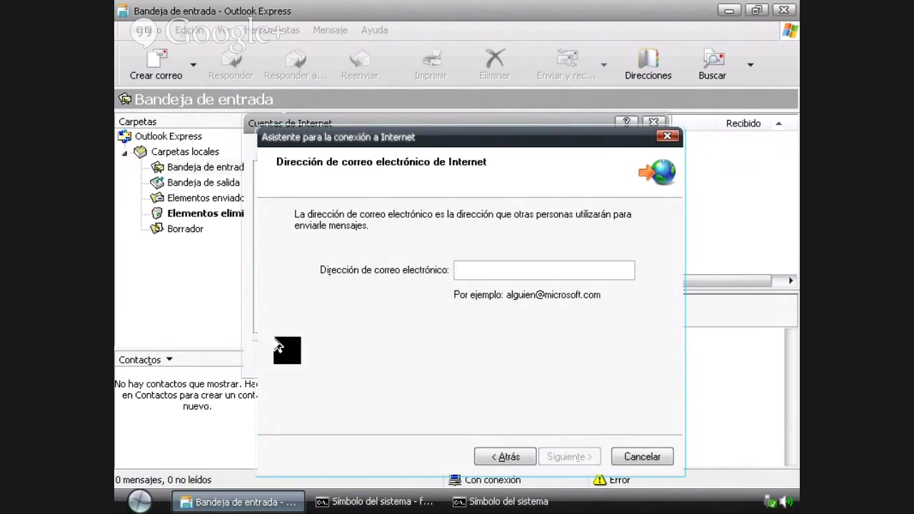
{"action": "type", "text": "deprueba"}
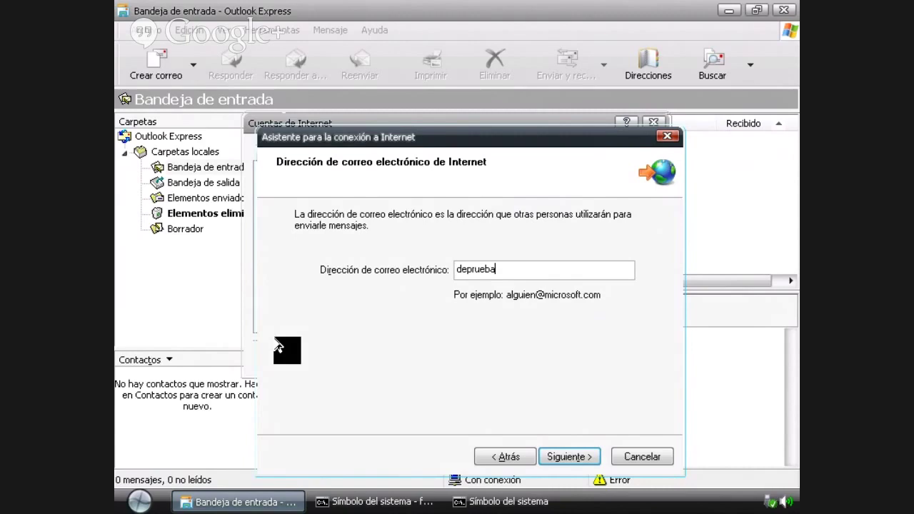
{"action": "type", "text": "@"}
{"action": "type", "text": "lalalala.com"}
{"action": "key", "text": "Return"}
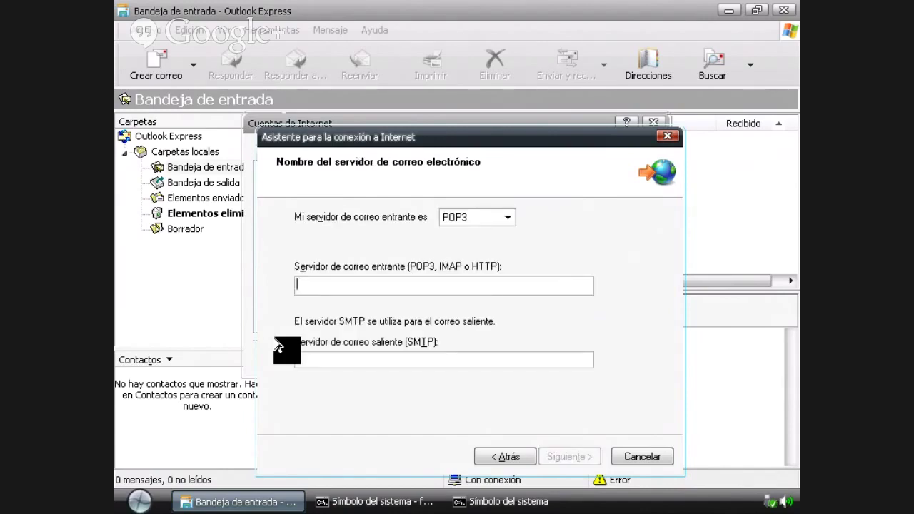
Set incoming POP3 server pop3.sygla.com.ar and outgoing SMTP server smtp.sygla.com.ar.
{"action": "type", "text": "pop3.sygla"}
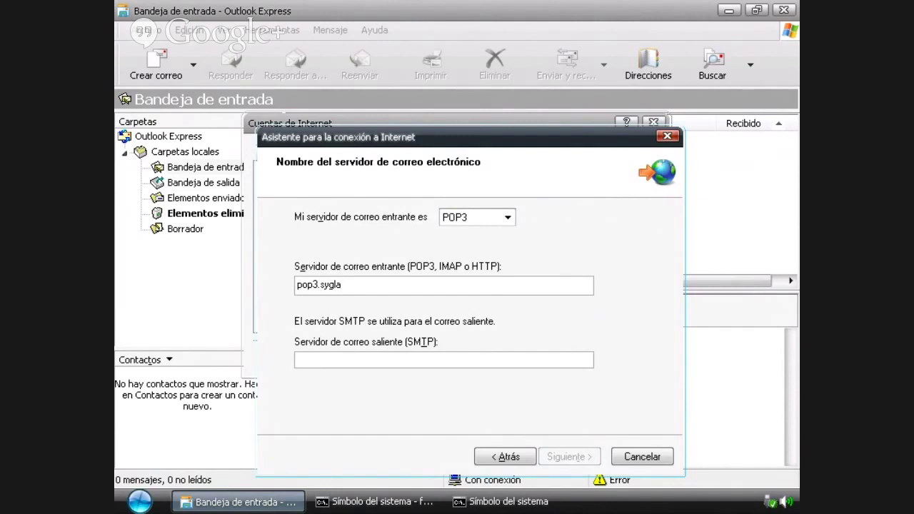
{"action": "type", "text": ".com.ar"}
{"action": "key", "text": "Tab"}
{"action": "type", "text": "smt"}
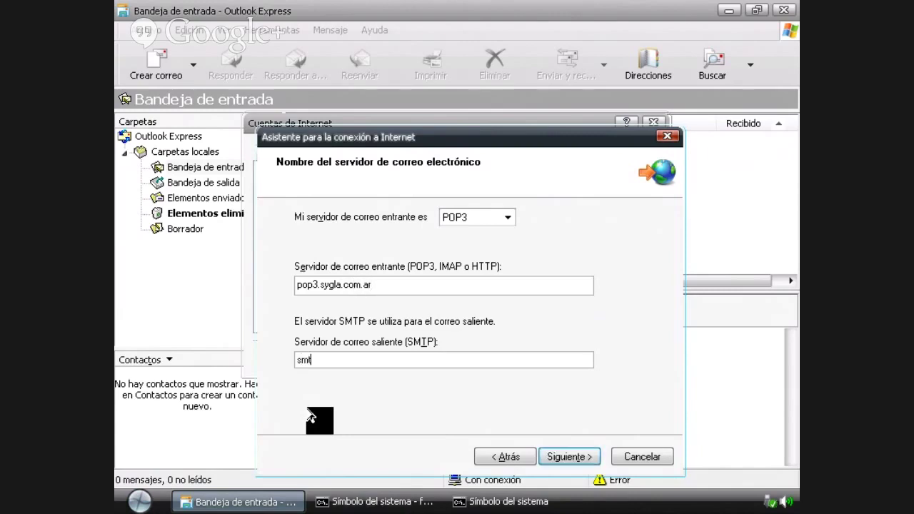
{"action": "type", "text": "p.sygla.com.ar"}
{"action": "left_click", "coordinate": [569, 457]}
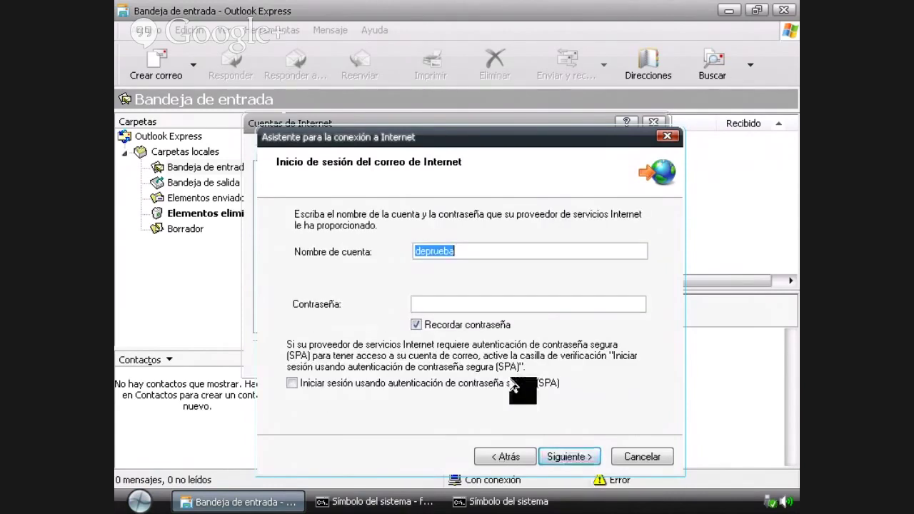
Enter the account password on the mail sign-in page.
{"action": "left_click", "coordinate": [456, 303]}
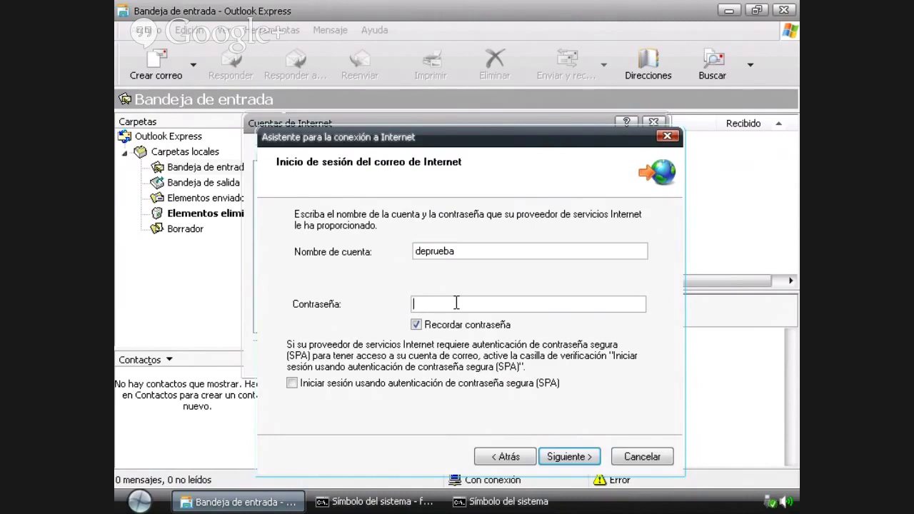
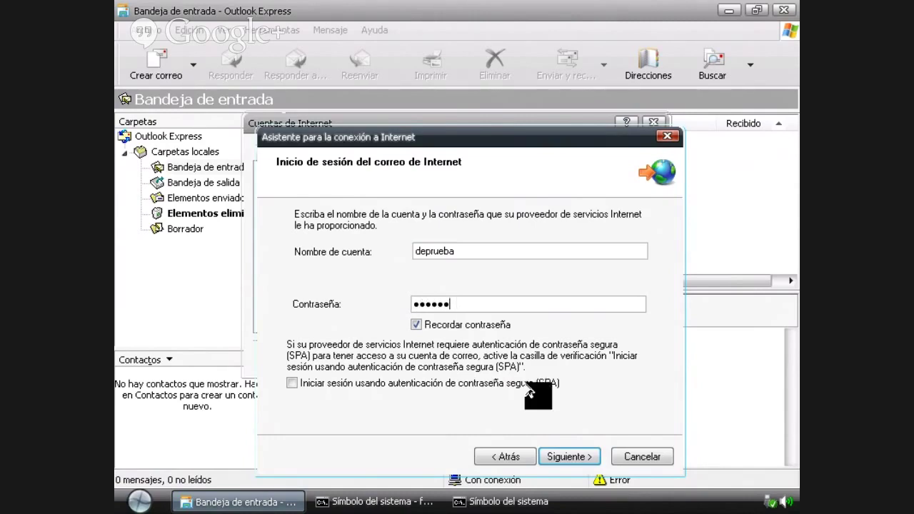
{"action": "left_click", "coordinate": [562, 464]}
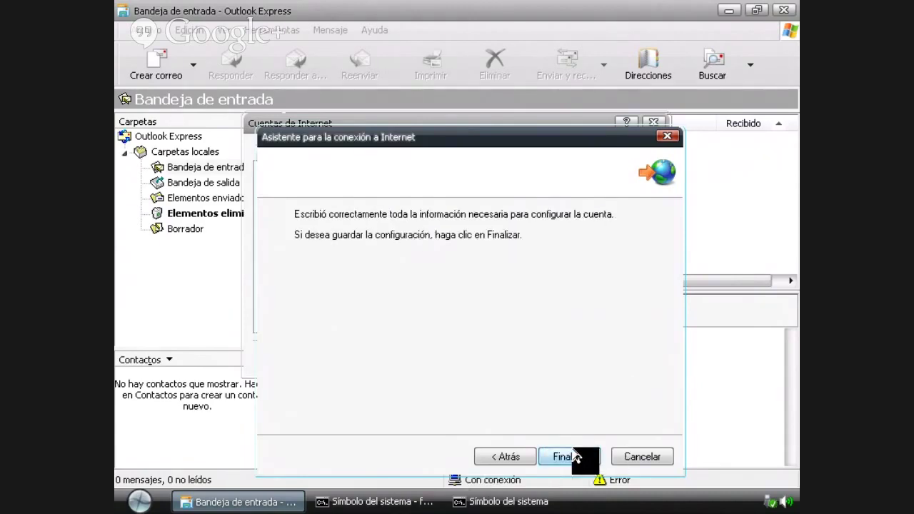
Finish the wizard, close Internet Accounts, and run Send/Receive with the new account.
{"action": "left_click", "coordinate": [574, 457]}
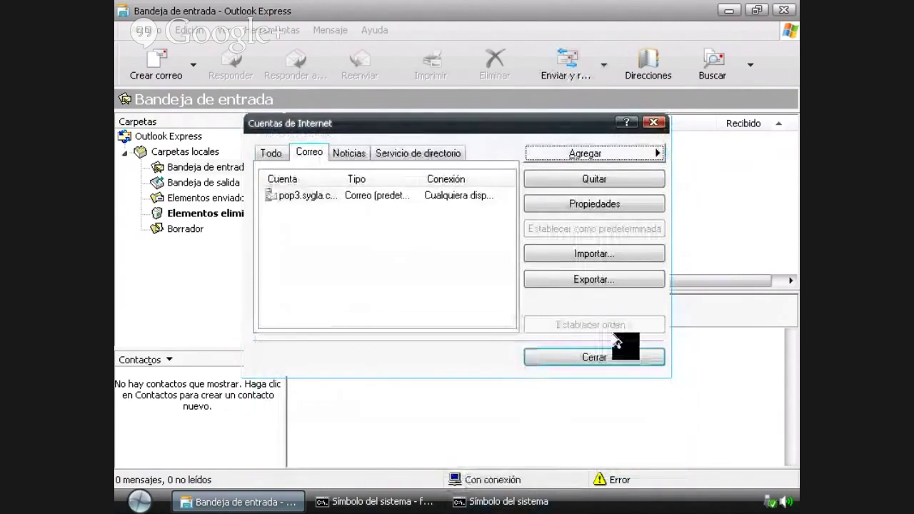
{"action": "left_click", "coordinate": [644, 360]}
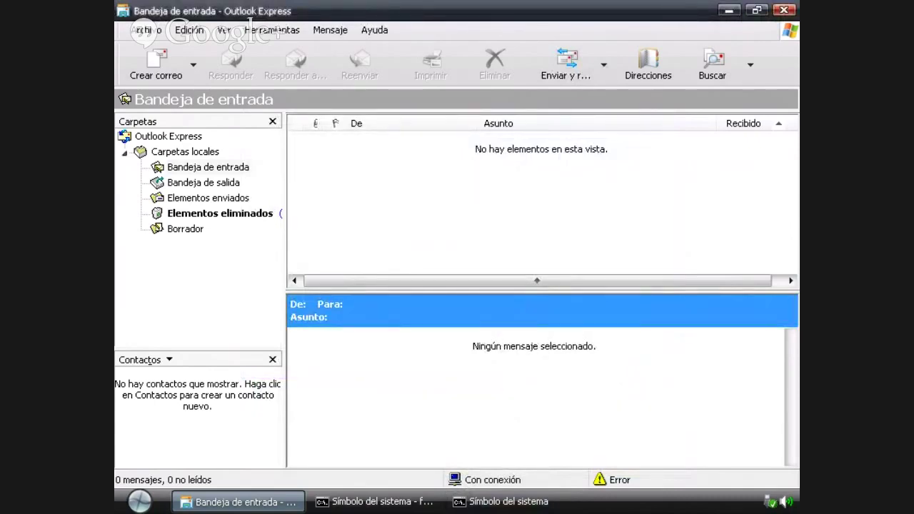
{"action": "left_click", "coordinate": [577, 72]}
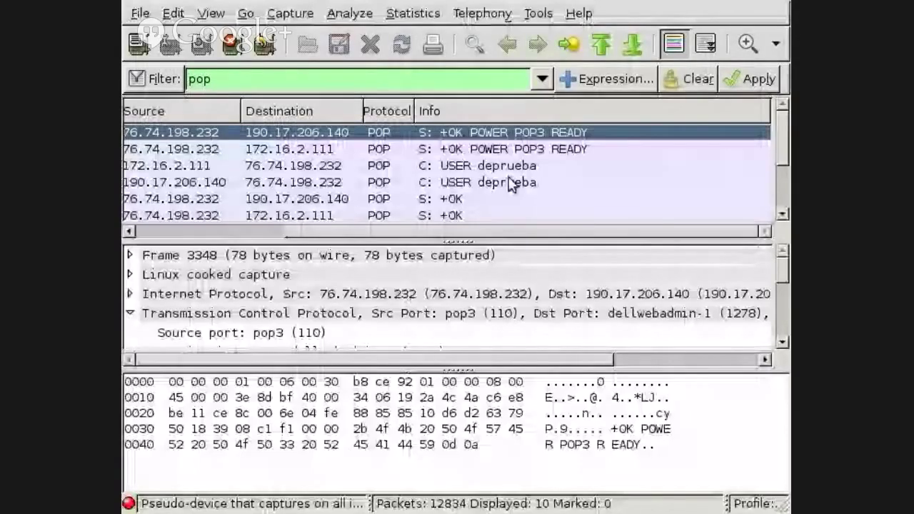
Inspect the two captured USER packets, then the PASS packet exposing the password in plain text.
{"action": "left_click", "coordinate": [508, 165]}
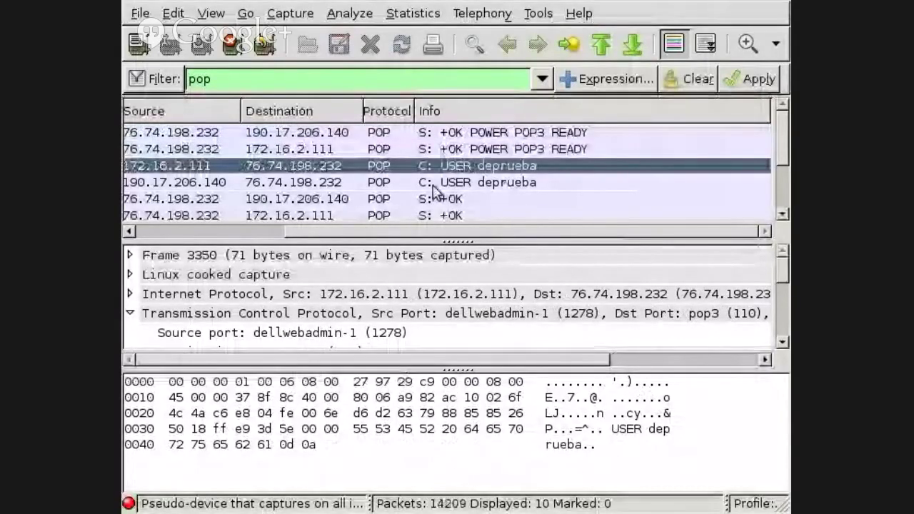
{"action": "left_click", "coordinate": [433, 184]}
{"action": "scroll", "coordinate": [433, 190], "scroll_direction": "down", "scroll_amount": 2}
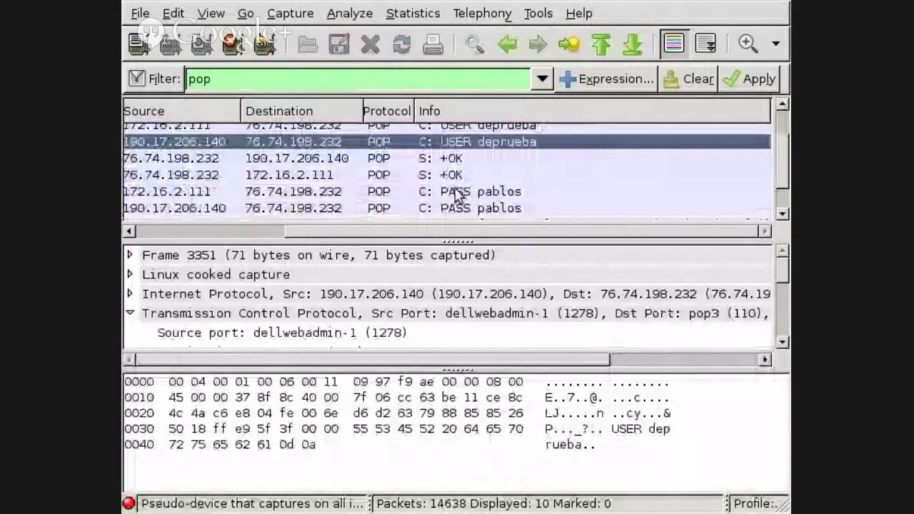
{"action": "left_click", "coordinate": [455, 191]}
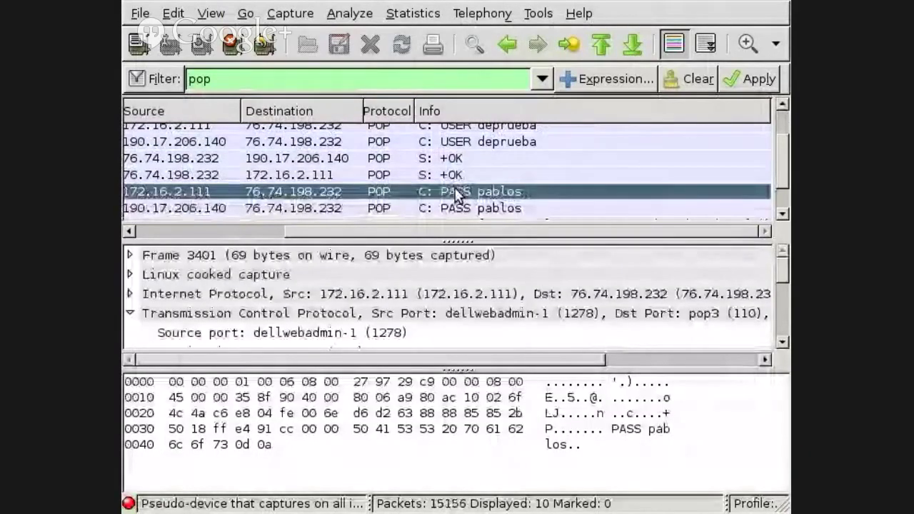
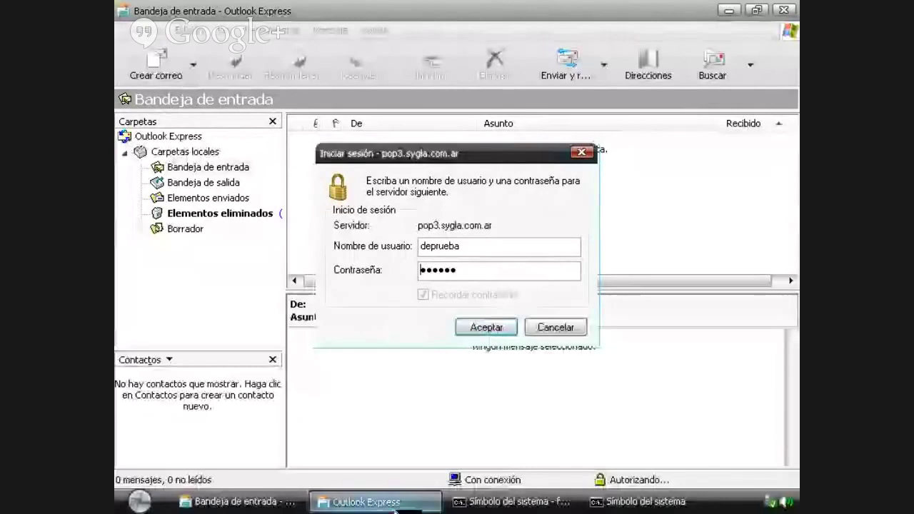
Cancel the Outlook Express mail login, dismiss its error, and launch Internet Explorer.
{"action": "left_click", "coordinate": [548, 328]}
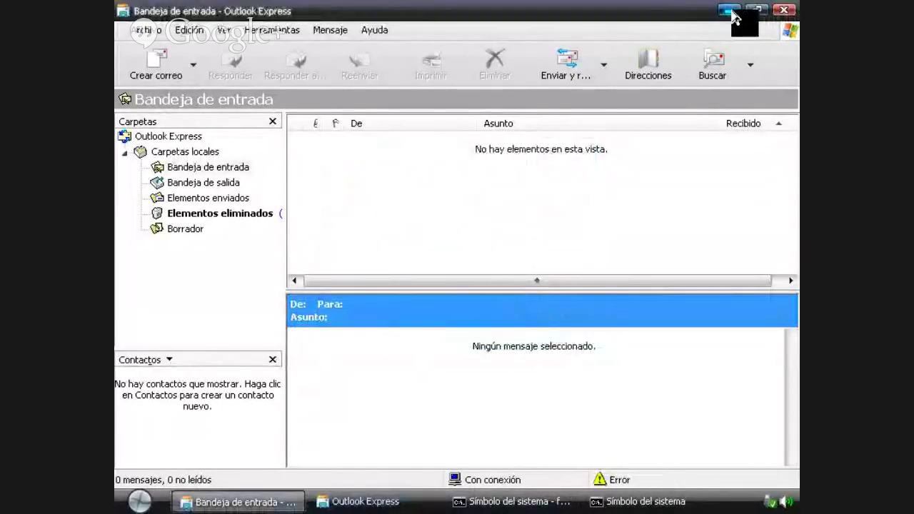
{"action": "left_click", "coordinate": [729, 11]}
{"action": "left_click", "coordinate": [645, 90]}
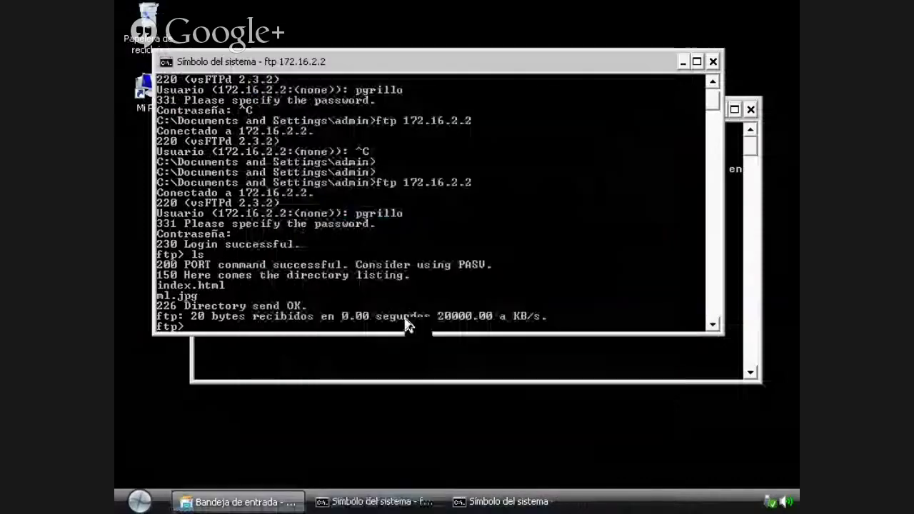
{"action": "left_click", "coordinate": [129, 494]}
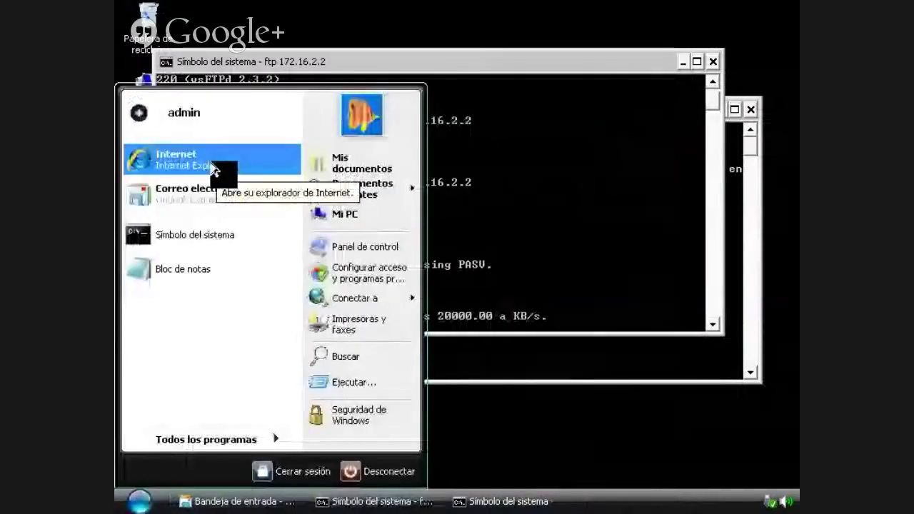
{"action": "left_click", "coordinate": [215, 168]}
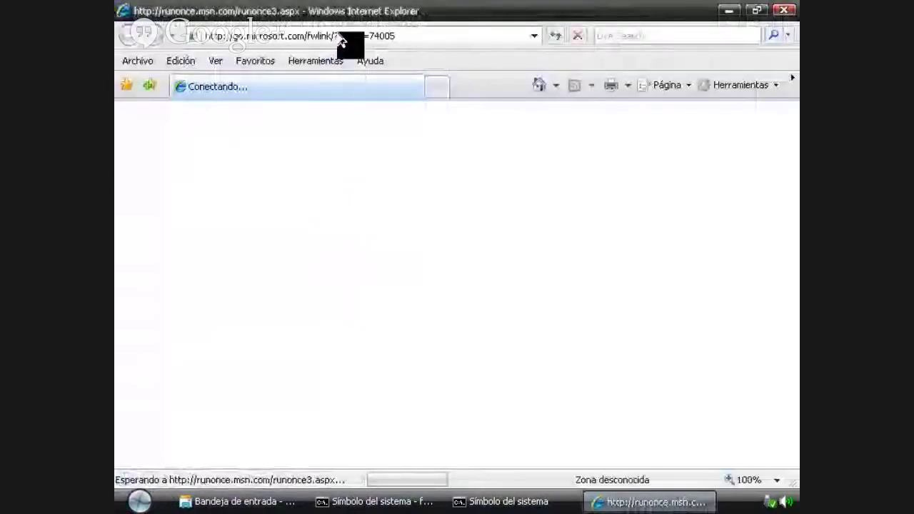
{"action": "left_click", "coordinate": [341, 41]}
{"action": "type", "text": "www."}
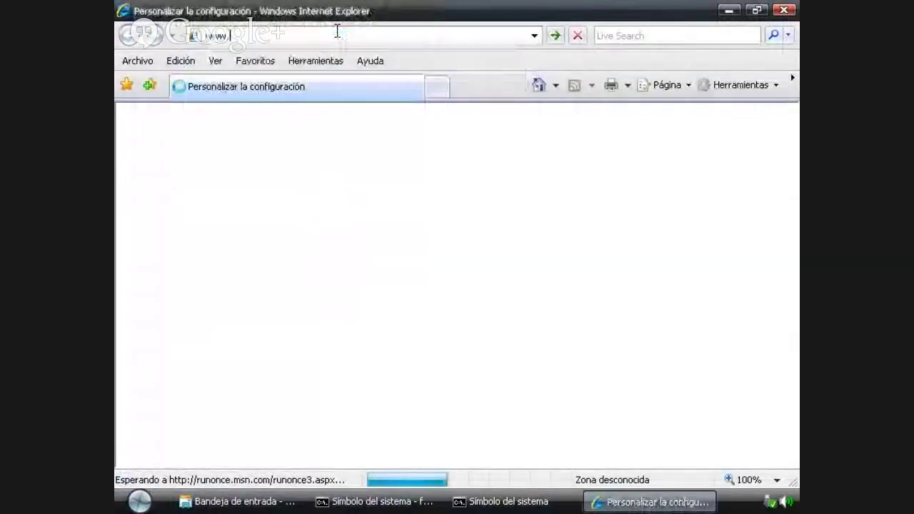
{"action": "type", "text": "wordpres.com"}
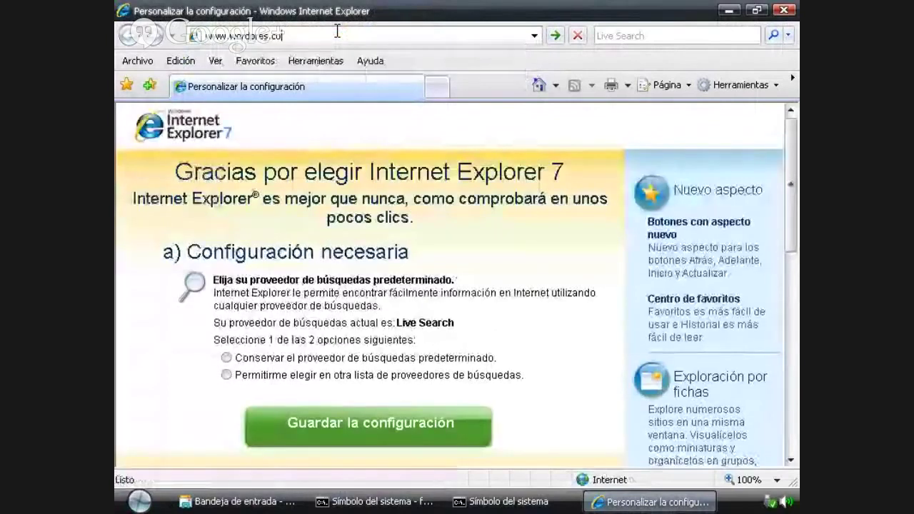
{"action": "key", "text": "BackSpace"}
{"action": "key", "text": "BackSpace"}
{"action": "key", "text": "BackSpace"}
{"action": "key", "text": "BackSpace"}
{"action": "type", "text": "s.com"}
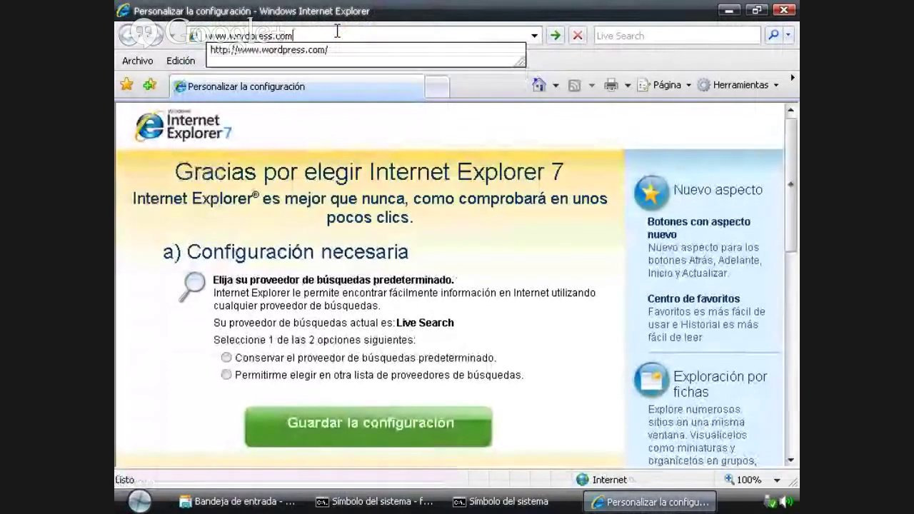
{"action": "key", "text": "Return"}
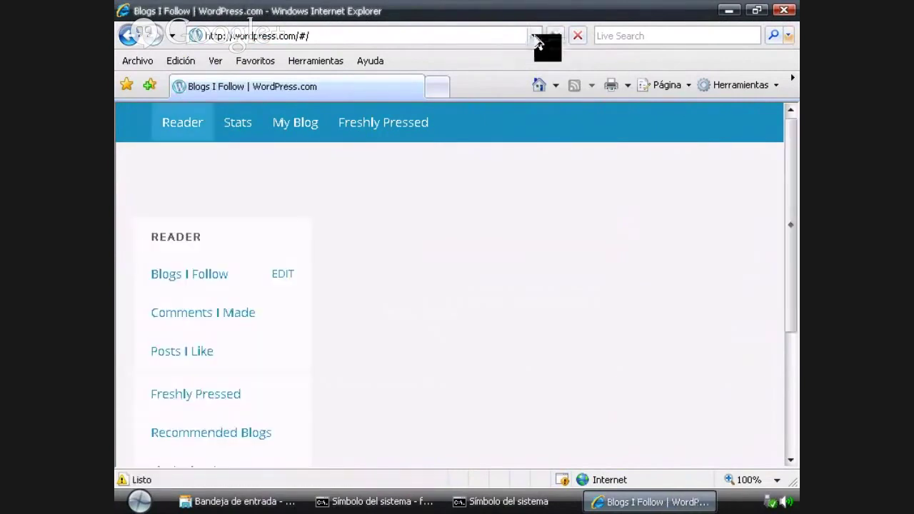
{"action": "left_click", "coordinate": [448, 35]}
{"action": "type", "text": "www."}
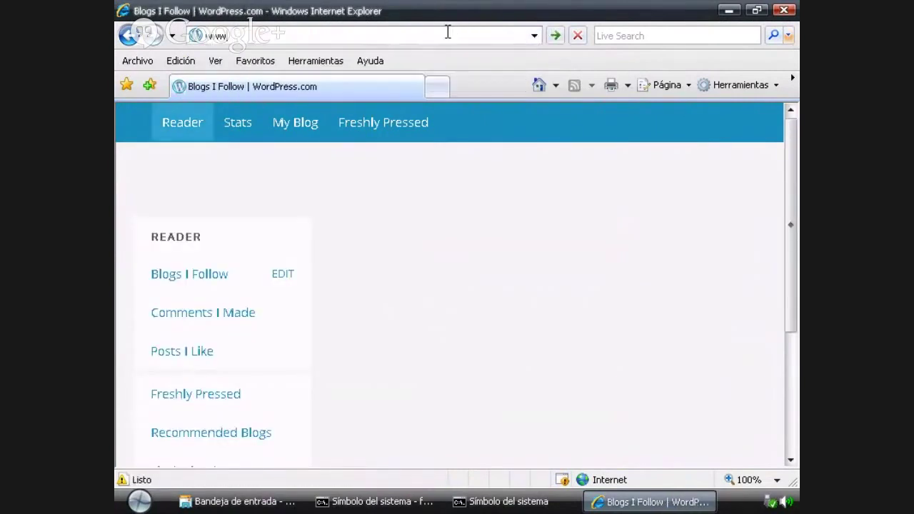
{"action": "type", "text": "gmail.com"}
{"action": "key", "text": "BackSpace"}
{"action": "key", "text": "BackSpace"}
{"action": "key", "text": "BackSpace"}
{"action": "key", "text": "BackSpace"}
{"action": "key", "text": "BackSpace"}
{"action": "key", "text": "BackSpace"}
{"action": "key", "text": "BackSpace"}
{"action": "key", "text": "BackSpace"}
{"action": "key", "text": "BackSpace"}
{"action": "type", "text": "gmail.com"}
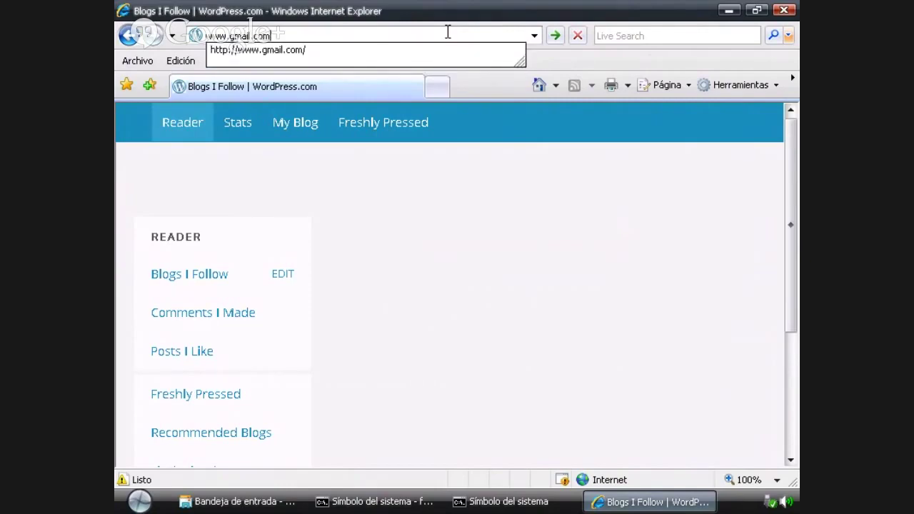
{"action": "key", "text": "Return"}
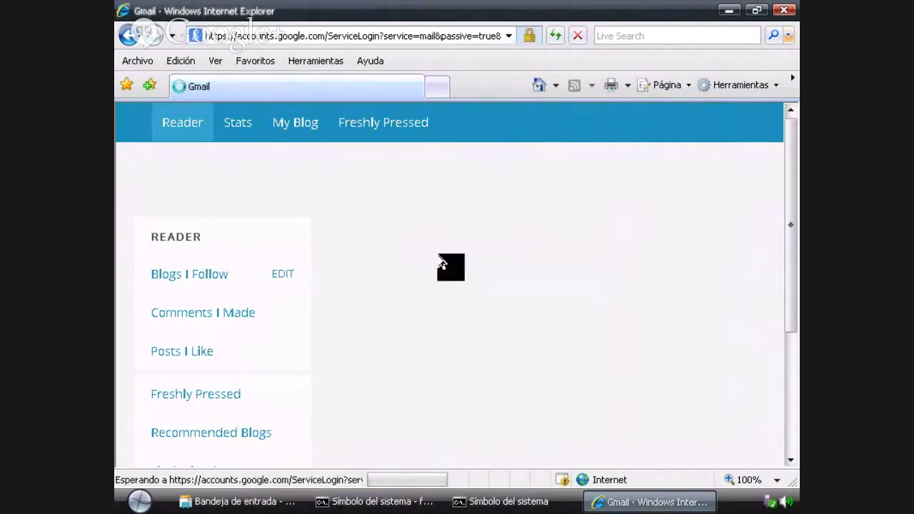
{"action": "left_click", "coordinate": [529, 39]}
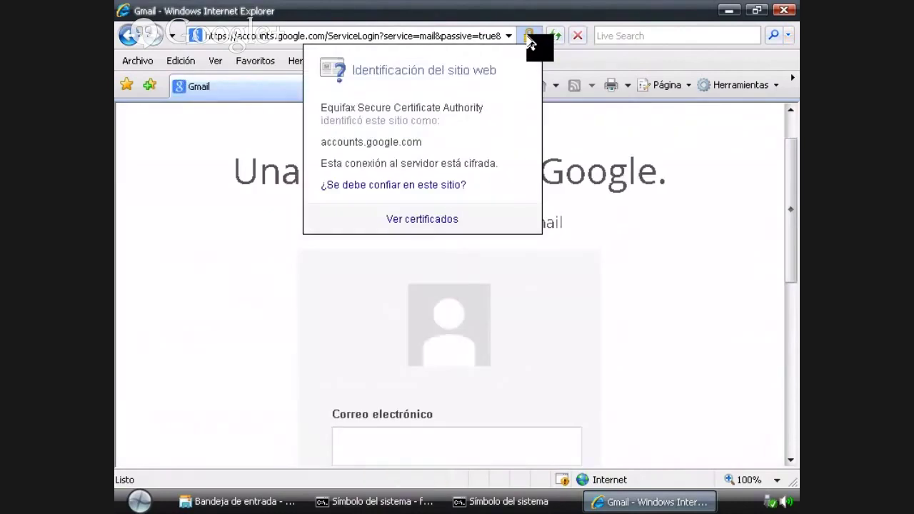
{"action": "left_click", "coordinate": [529, 39]}
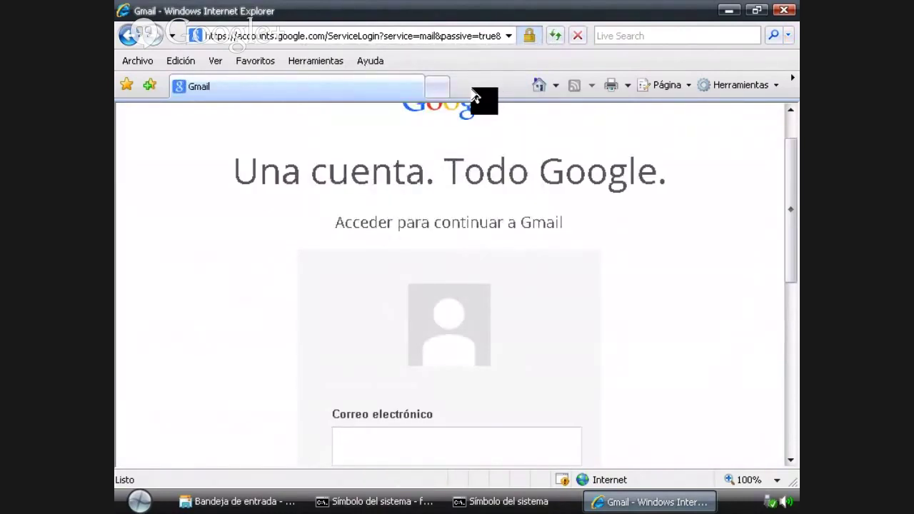
Return to the Outlook Express inbox and open the Herramientas menu.
{"action": "left_click", "coordinate": [382, 40]}
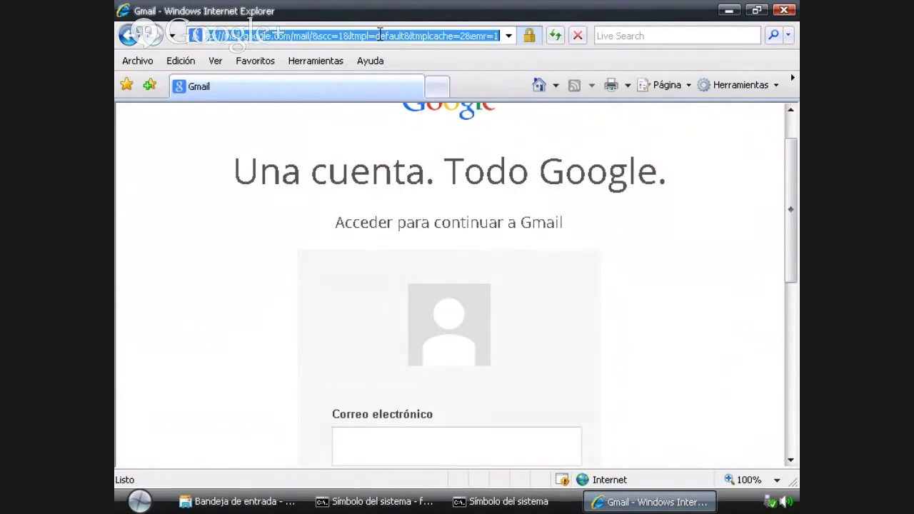
{"action": "left_click", "coordinate": [245, 501]}
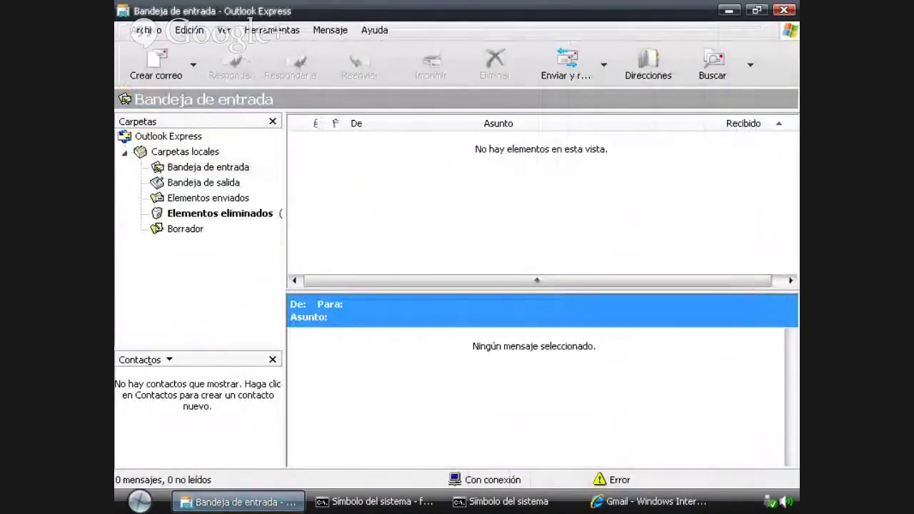
{"action": "left_click", "coordinate": [298, 34]}
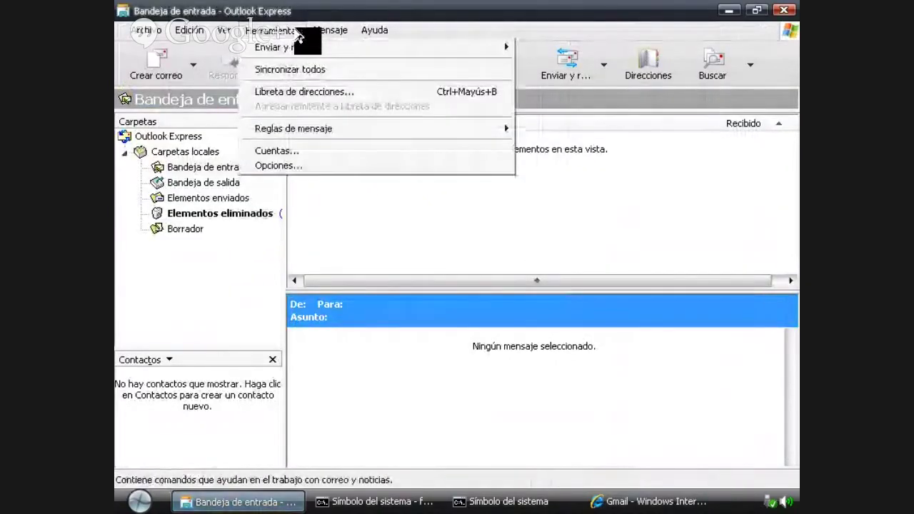